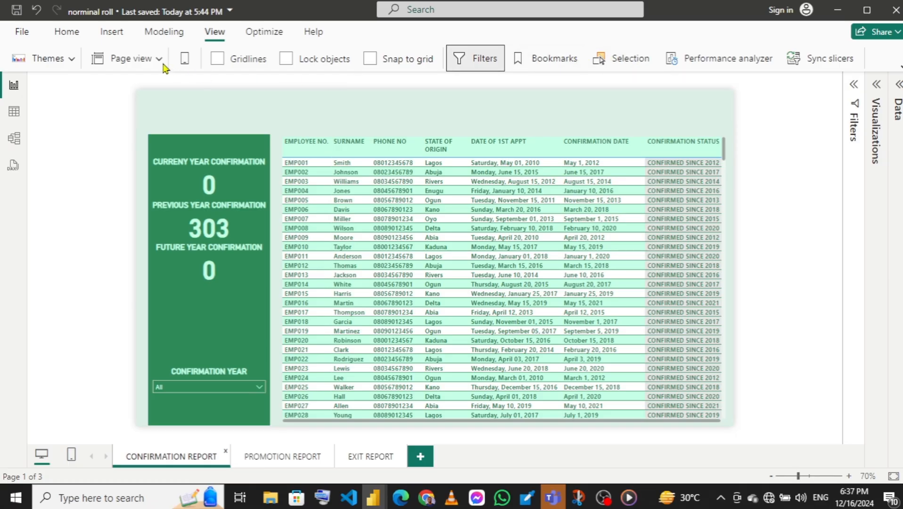
Insert a page navigator on the CONFIRMATION REPORT page and remove it.
click(118, 37)
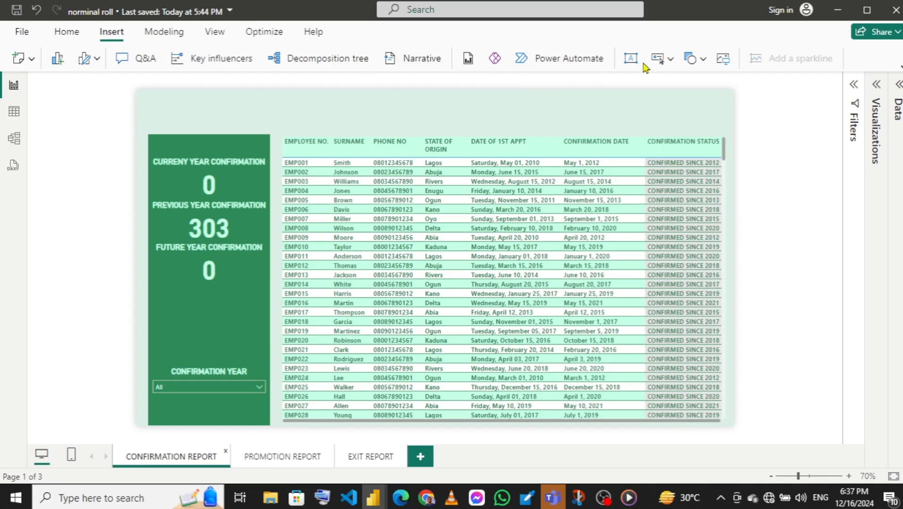
click(671, 59)
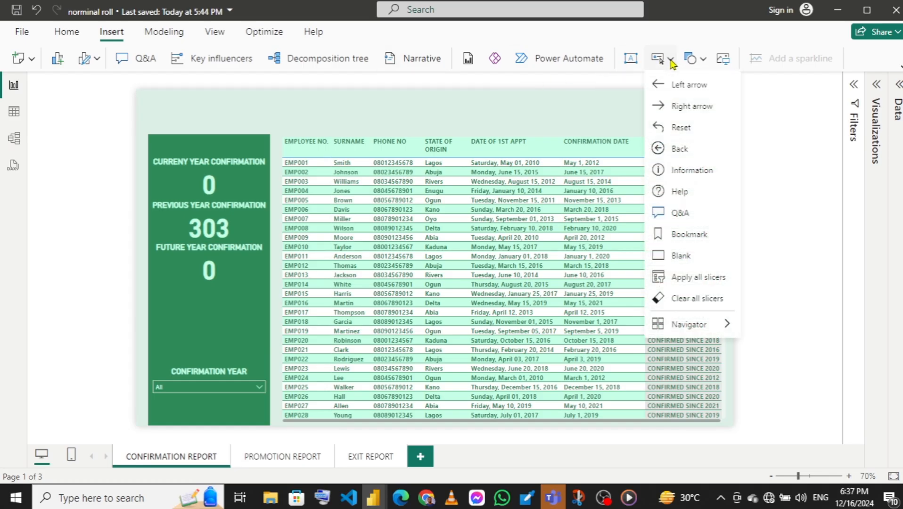
mouse_move(693, 328)
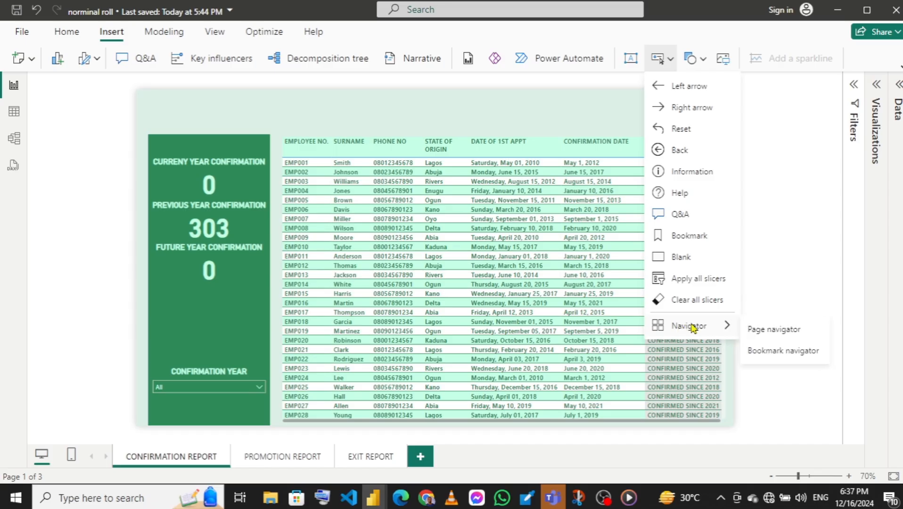
click(773, 333)
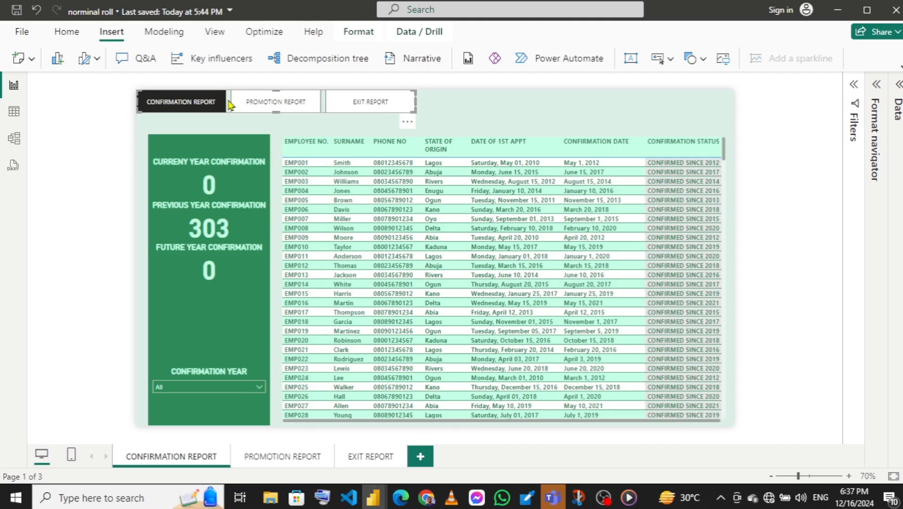
click(408, 123)
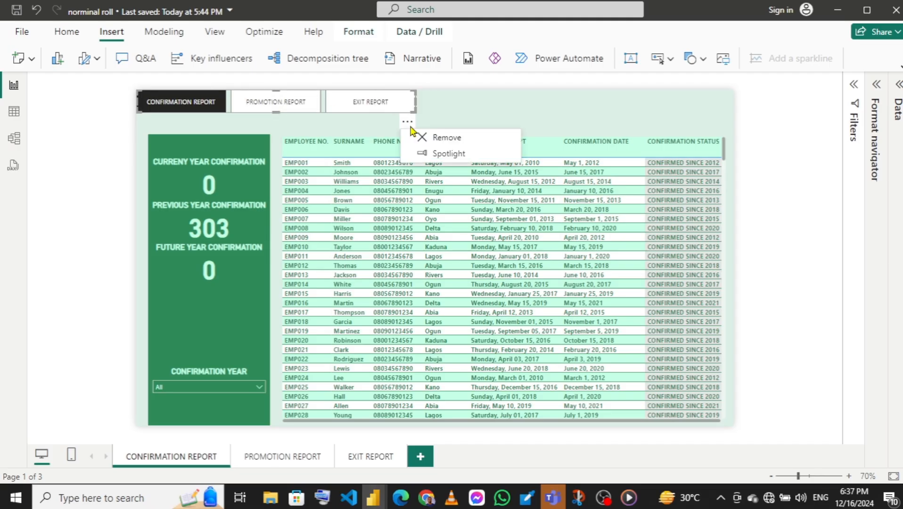
click(442, 140)
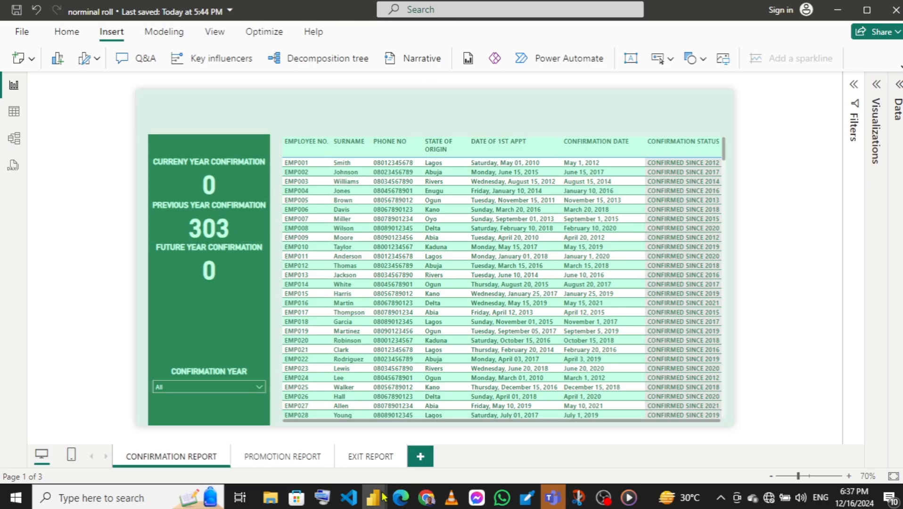
Examine the page buttons in the side panel of the NORNIMAL ROLL DASHBOARD report and return to the norminal roll report.
mouse_move(384, 496)
click(319, 457)
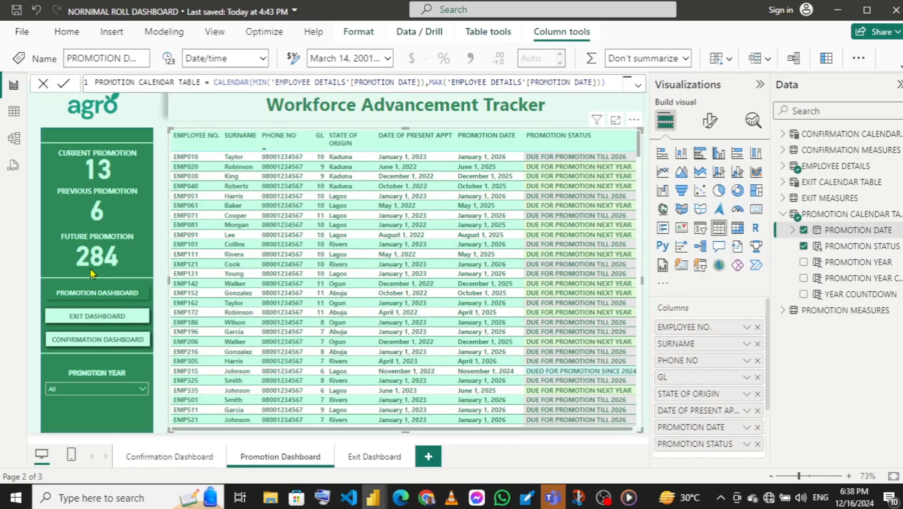
mouse_move(373, 496)
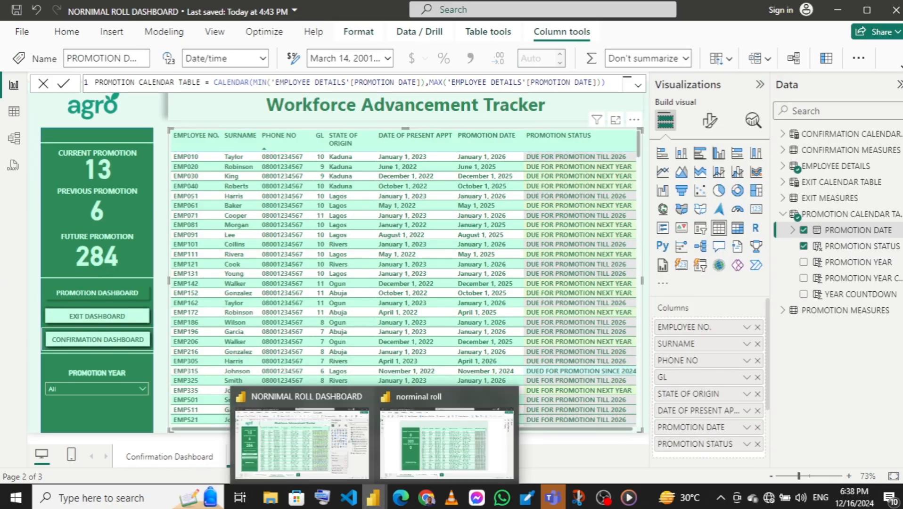
click(418, 424)
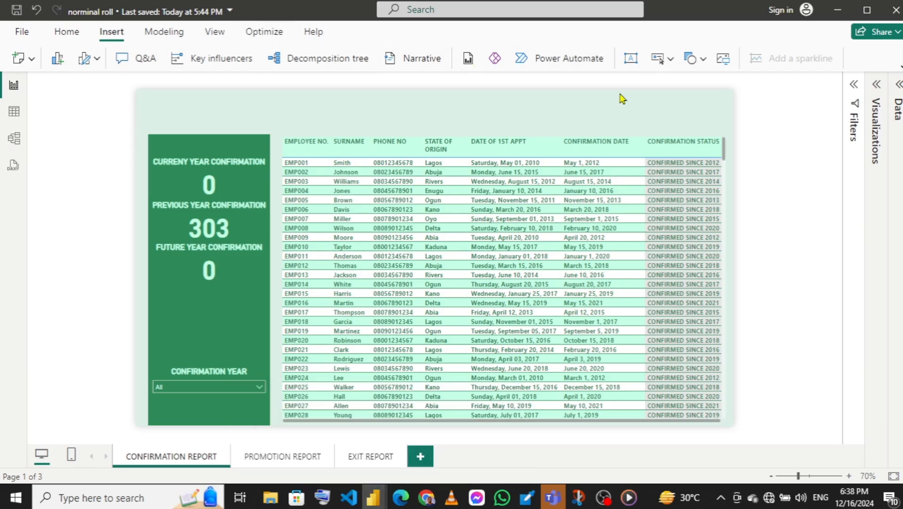
Insert a rectangle below the Future Year Confirmation card and resize it to a thin bar as wide as the green side panel.
click(706, 60)
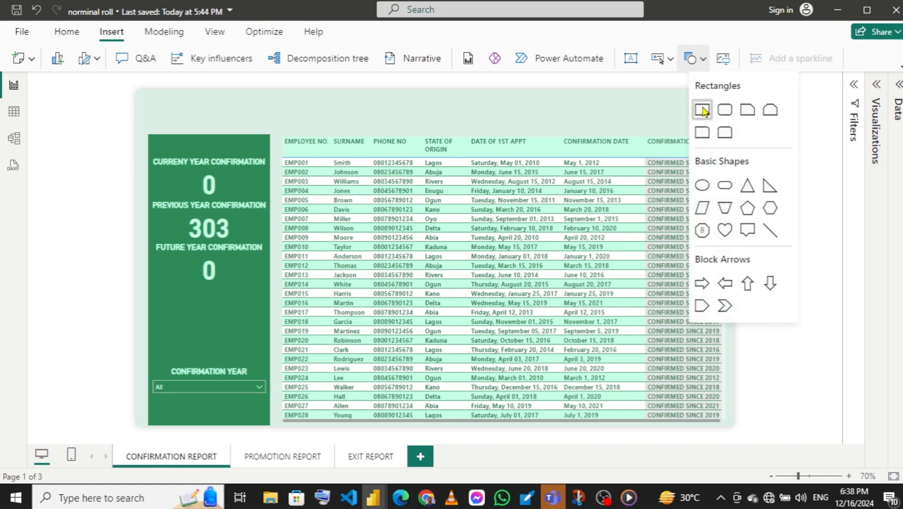
click(703, 112)
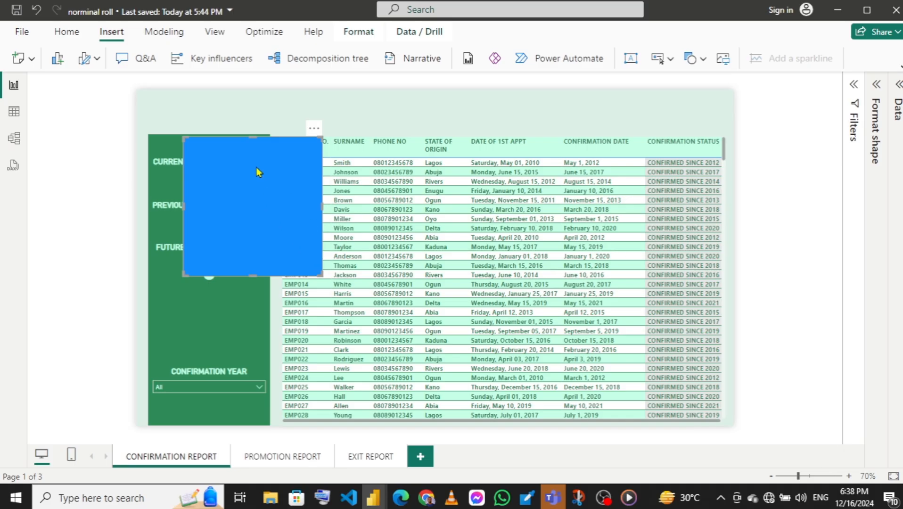
drag(240, 272, 218, 315)
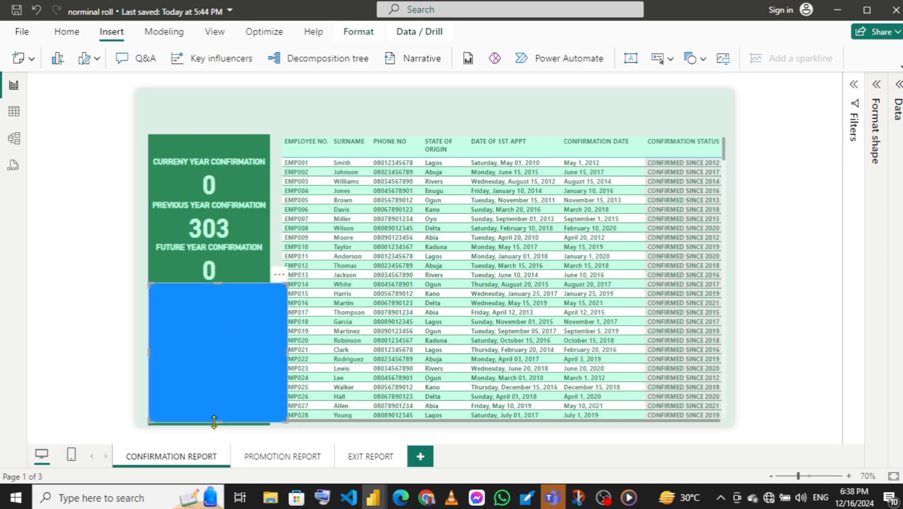
drag(210, 371, 206, 304)
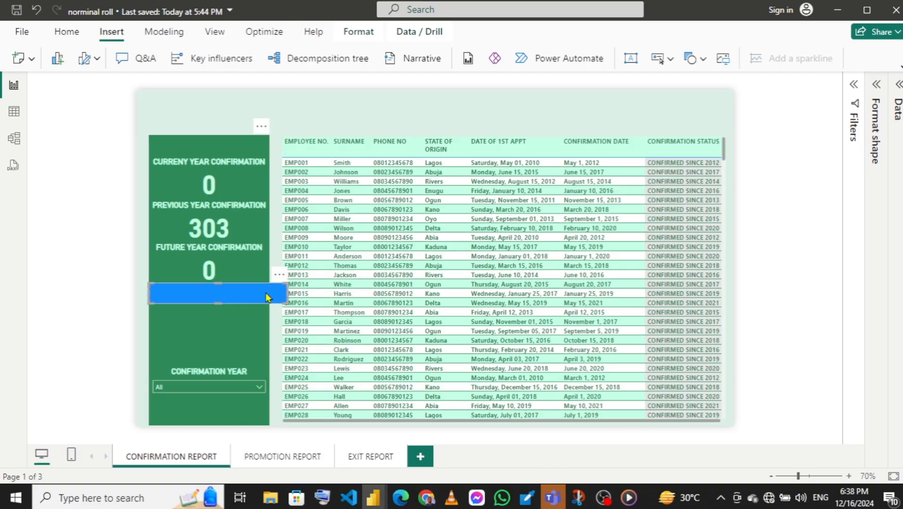
drag(290, 293, 268, 290)
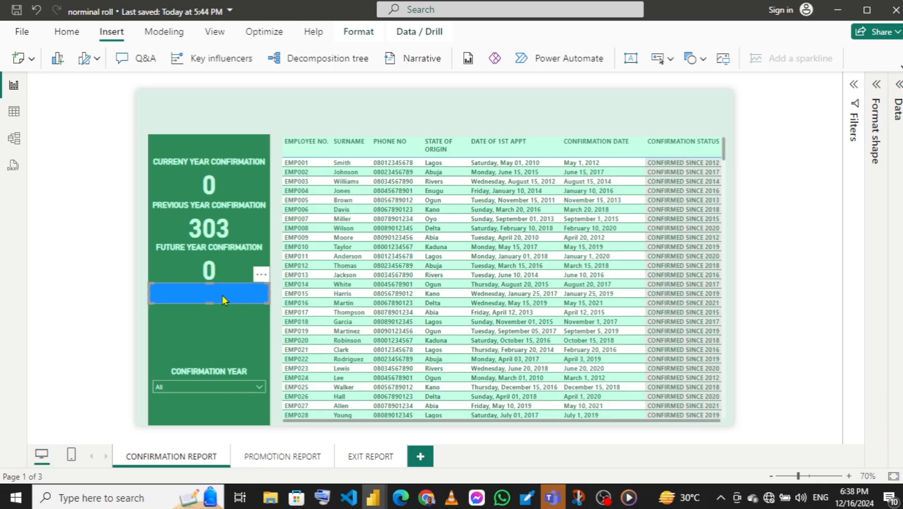
drag(223, 297, 222, 300)
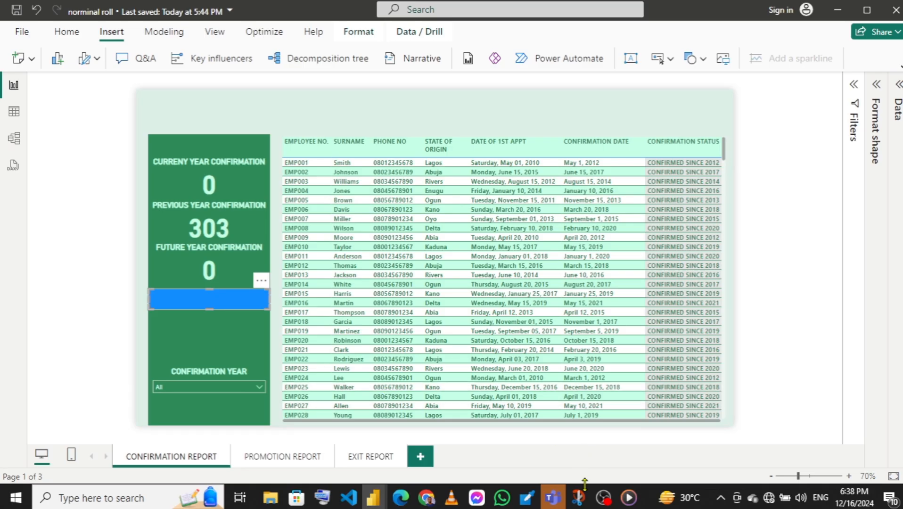
Narrow the rectangle slightly at both ends so it sits inside the edges of the green side panel.
mouse_move(380, 501)
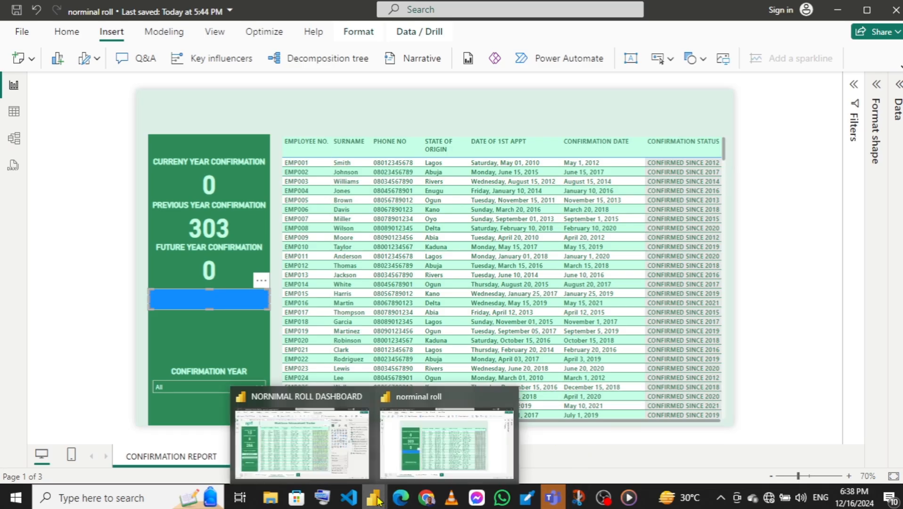
mouse_move(323, 454)
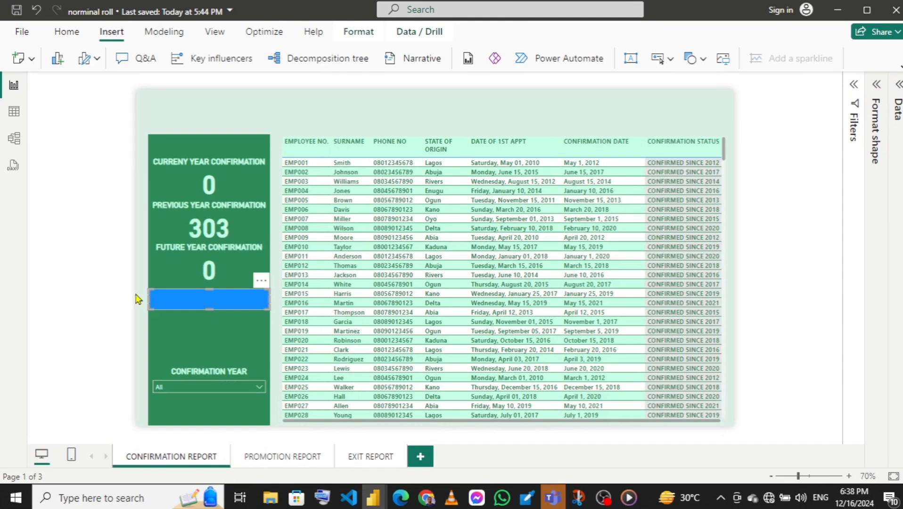
drag(148, 303, 156, 305)
drag(272, 304, 263, 302)
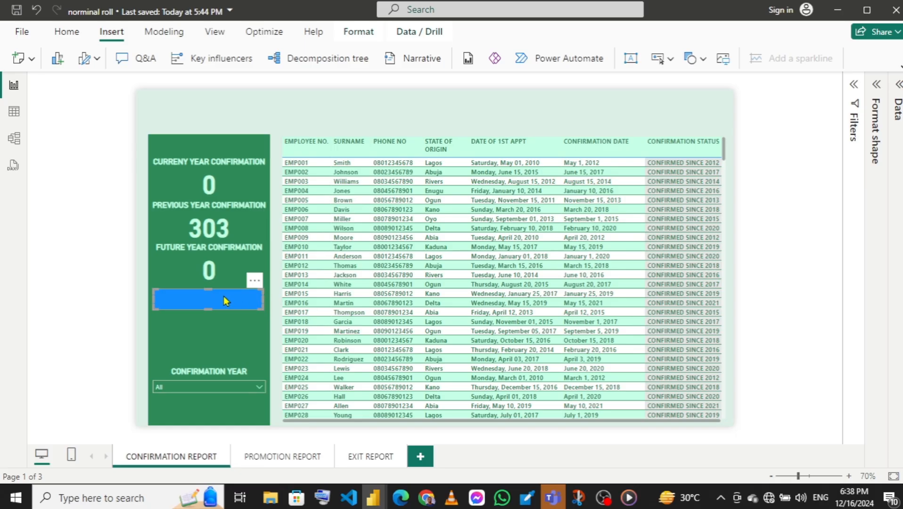
Set the rectangle's fill to the same dark green as the side panel, using the reference dashboard as a guide.
click(877, 87)
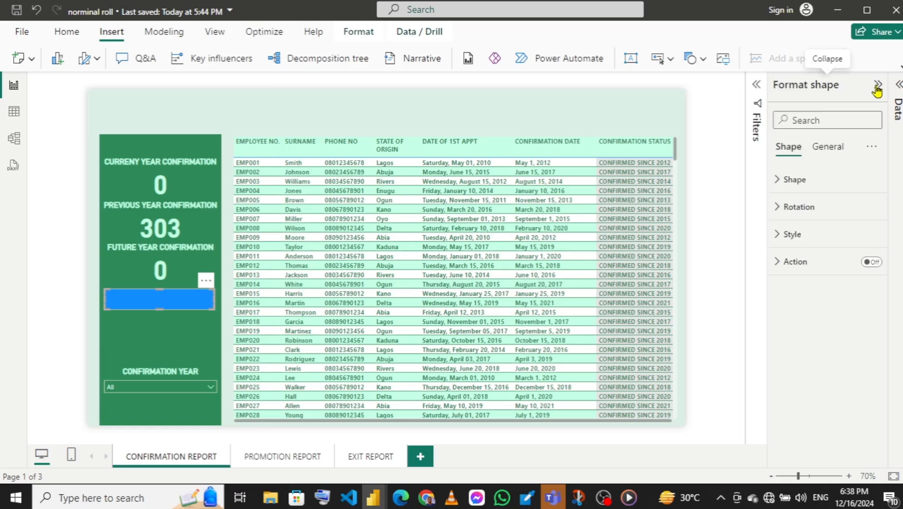
click(776, 240)
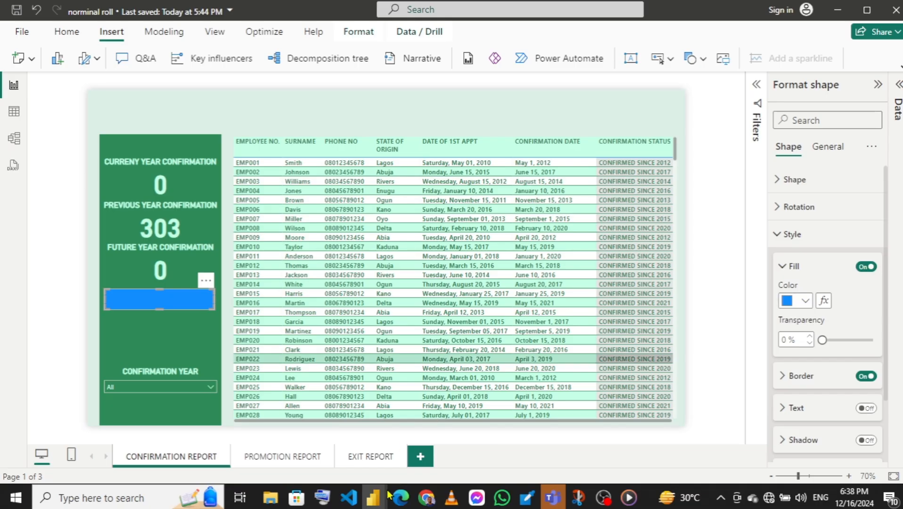
mouse_move(377, 499)
click(297, 443)
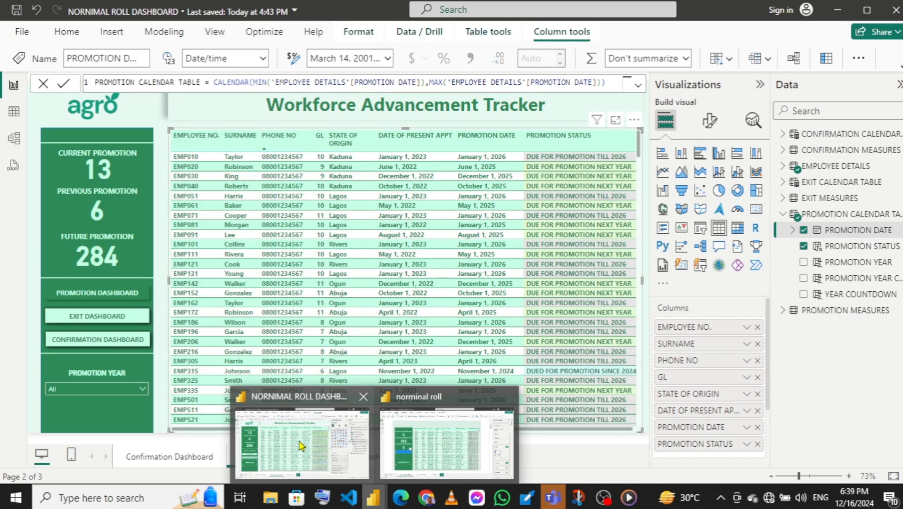
click(447, 443)
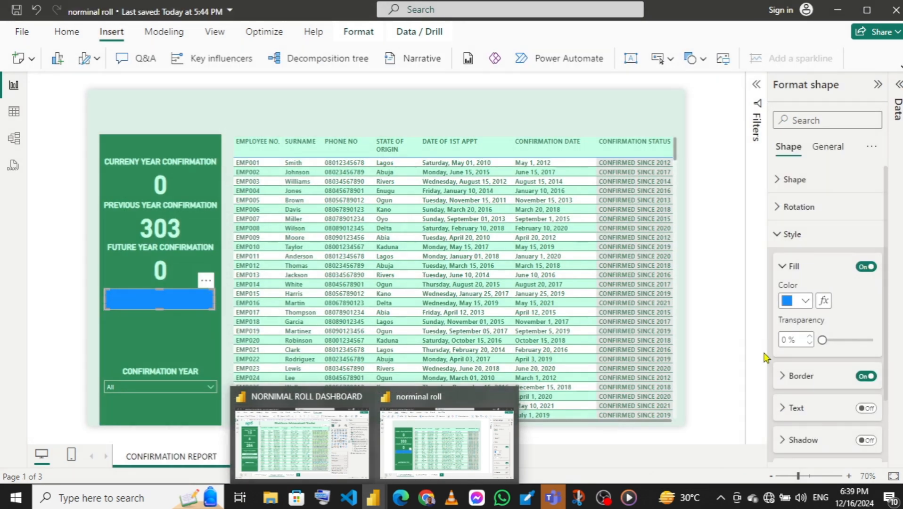
click(805, 300)
click(729, 246)
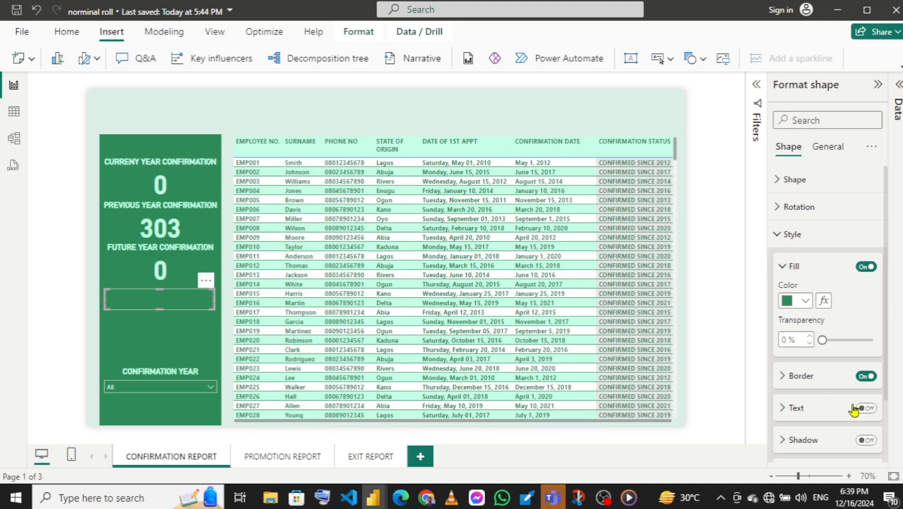
Enable text on the rectangle and enter the label CONFORMATION REPORT.
click(867, 409)
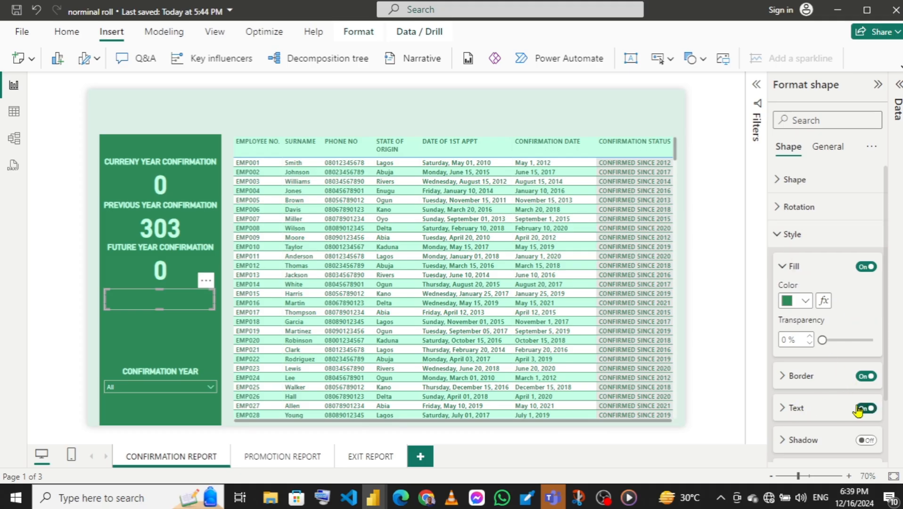
click(785, 410)
drag(887, 283, 887, 335)
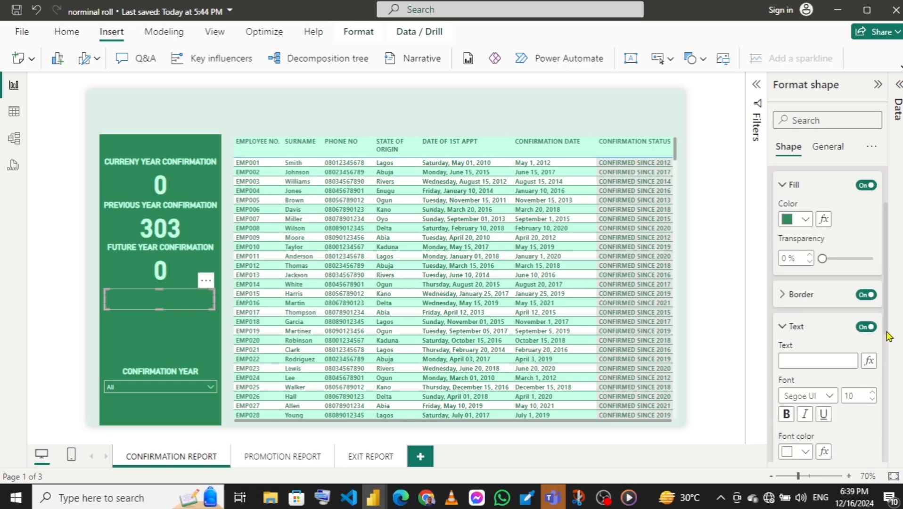
click(810, 332)
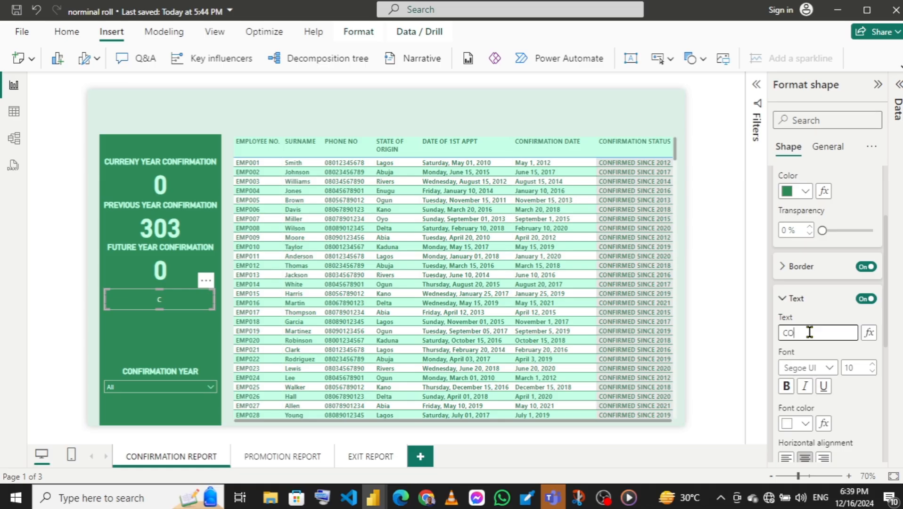
text(CONFIRMATION R)
text(EP)
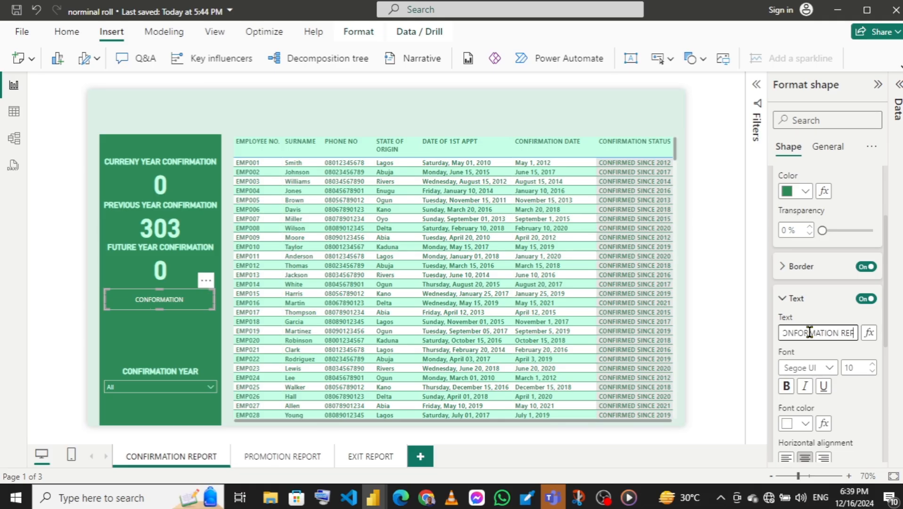
text(ORT)
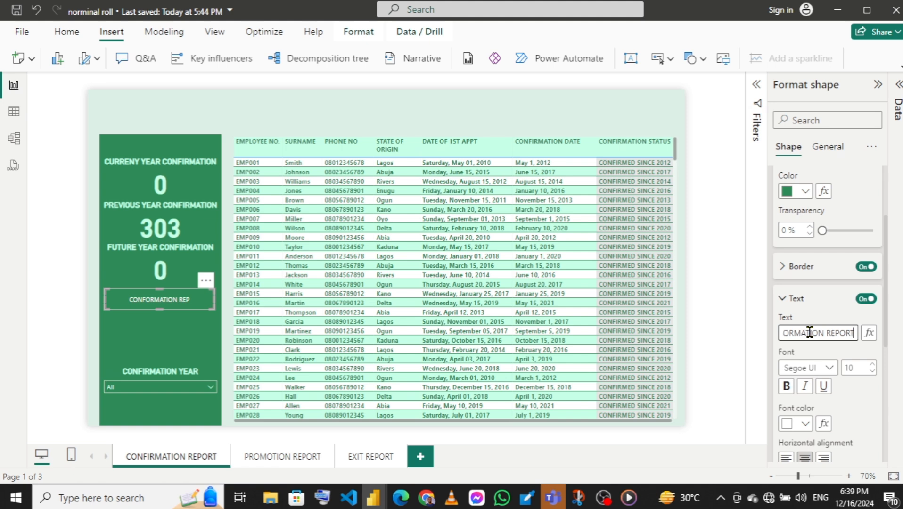
Format the rectangle's label as bold, size 12, in the recently used light mint green.
click(787, 386)
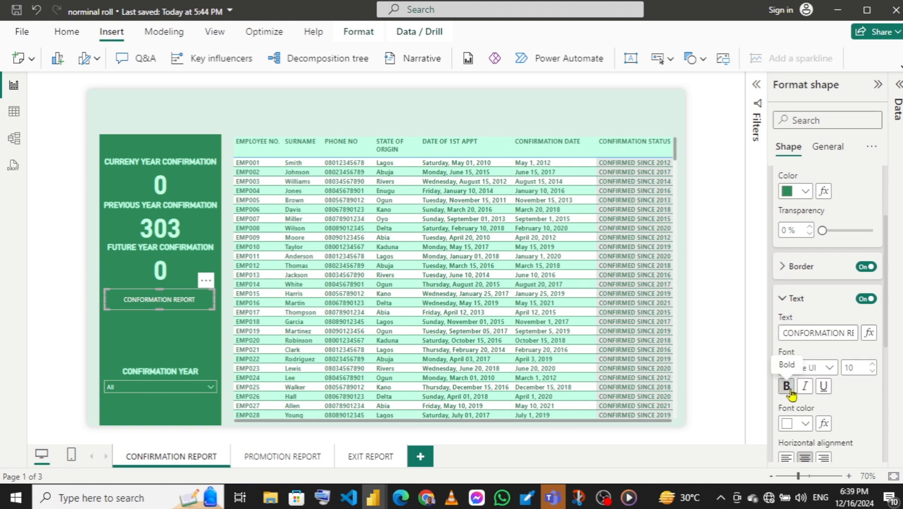
click(870, 364)
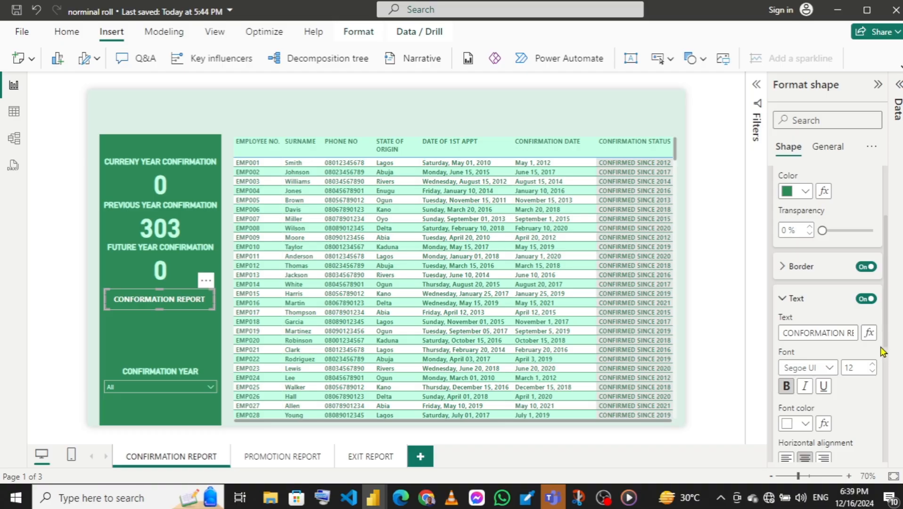
click(806, 424)
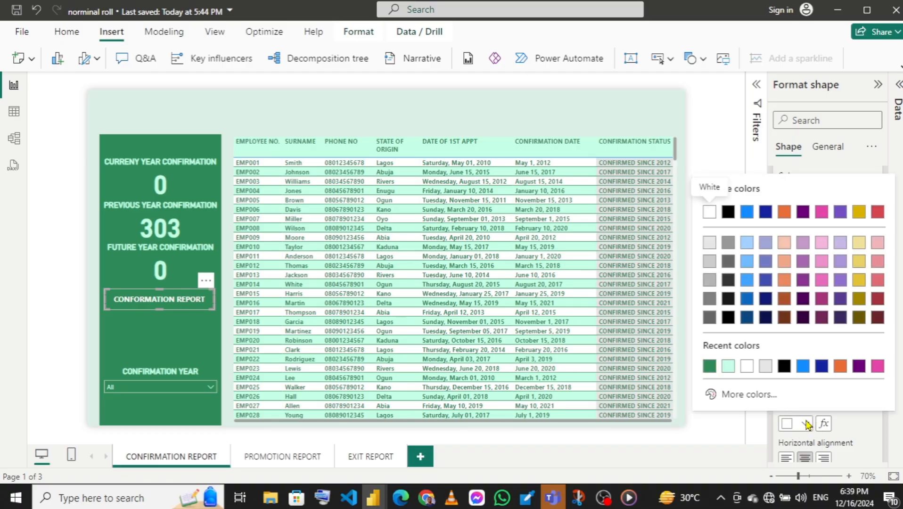
click(728, 367)
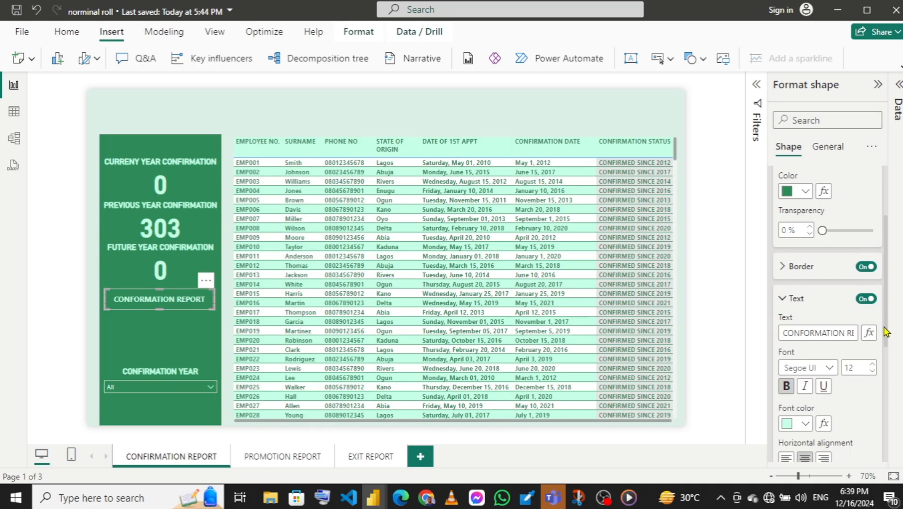
Try the shadow effect on the labelled rectangle and switch it off again.
drag(885, 335, 883, 433)
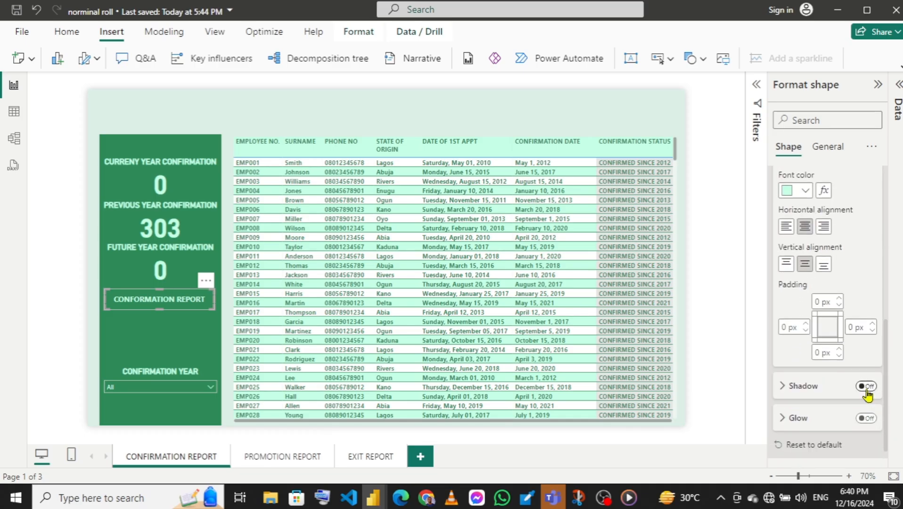
click(866, 386)
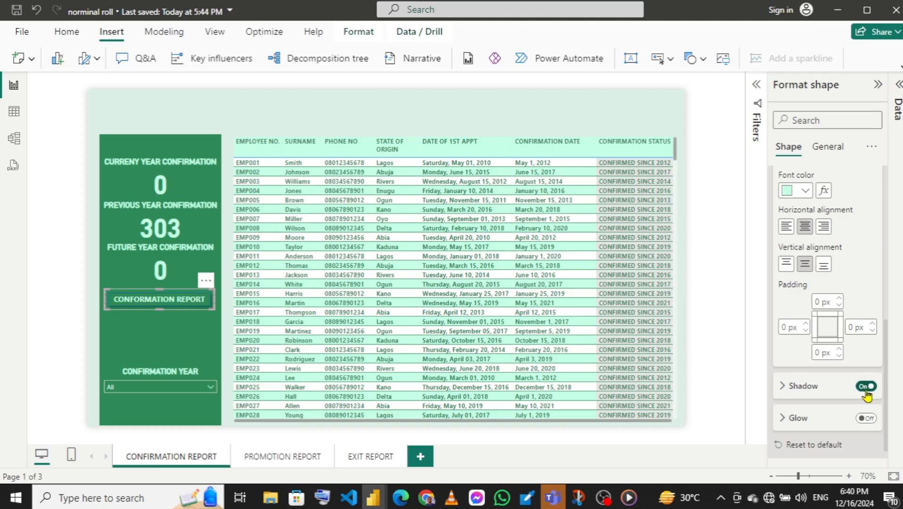
click(866, 390)
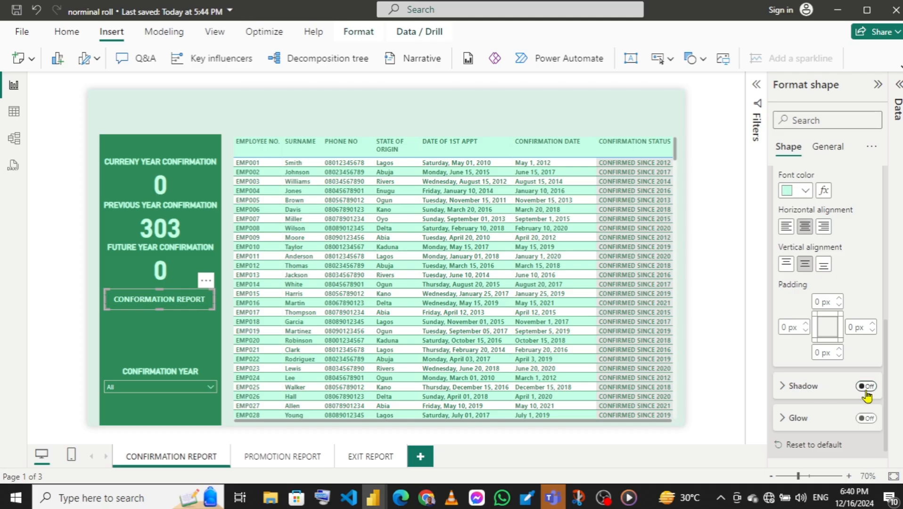
Try the glow effect on the labelled rectangle, switch it off again and check the button styling in the reference dashboard.
click(862, 426)
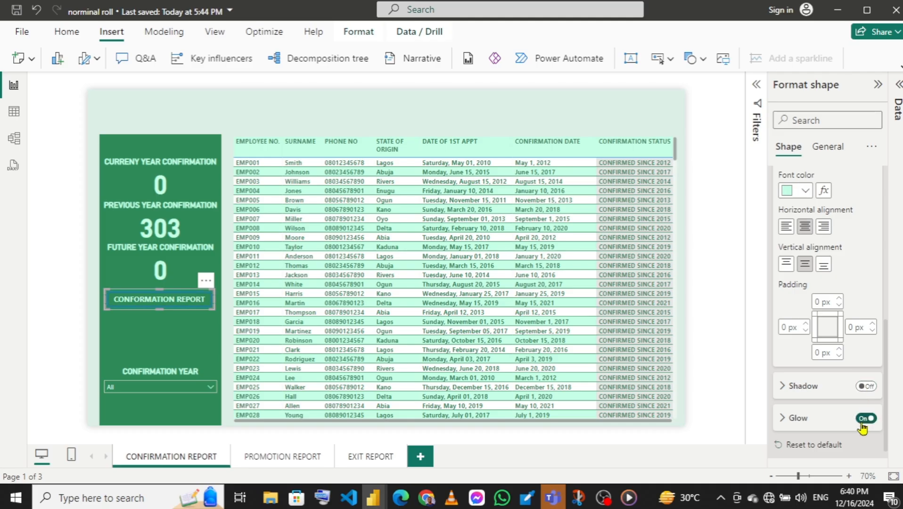
click(862, 424)
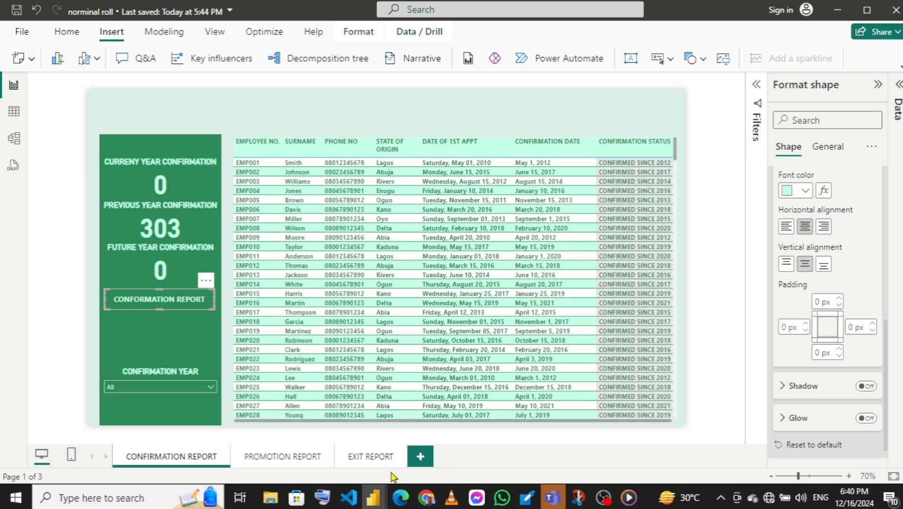
mouse_move(375, 500)
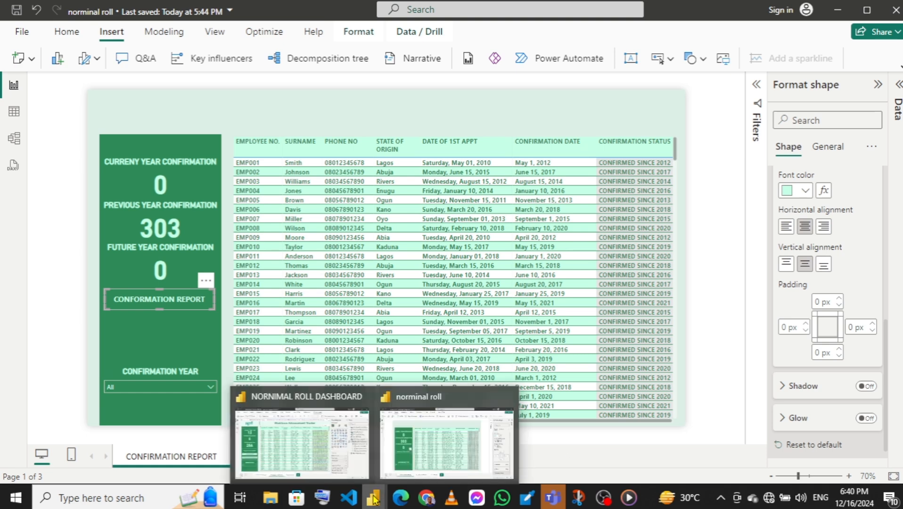
click(316, 452)
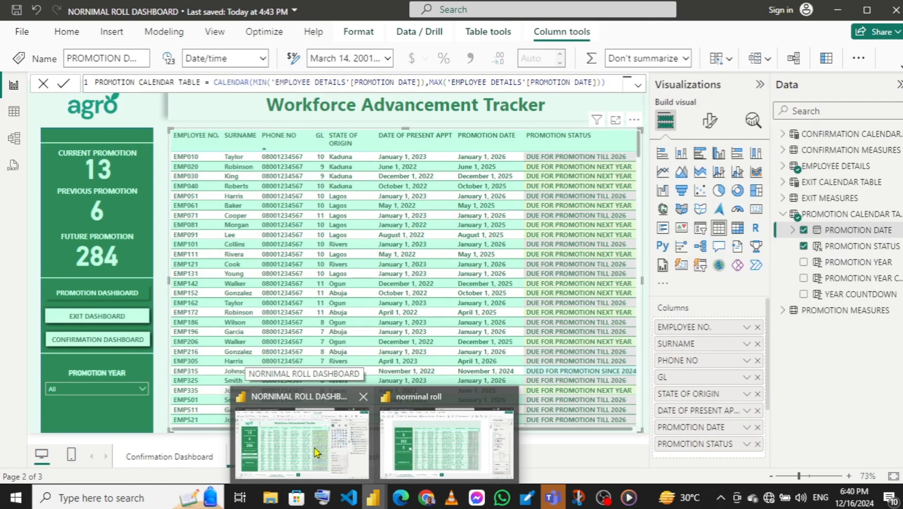
click(445, 443)
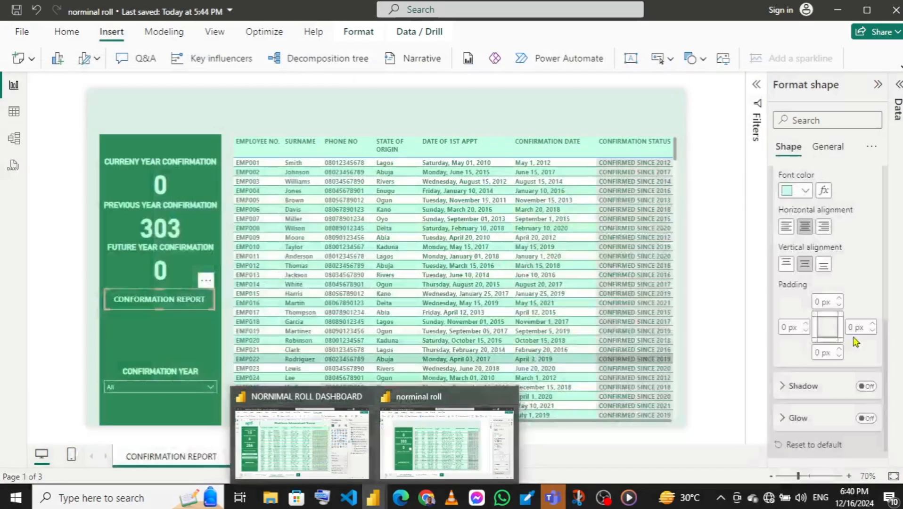
Turn on the shadow of the CONFORMATION REPORT rectangle and turn off its border.
click(863, 387)
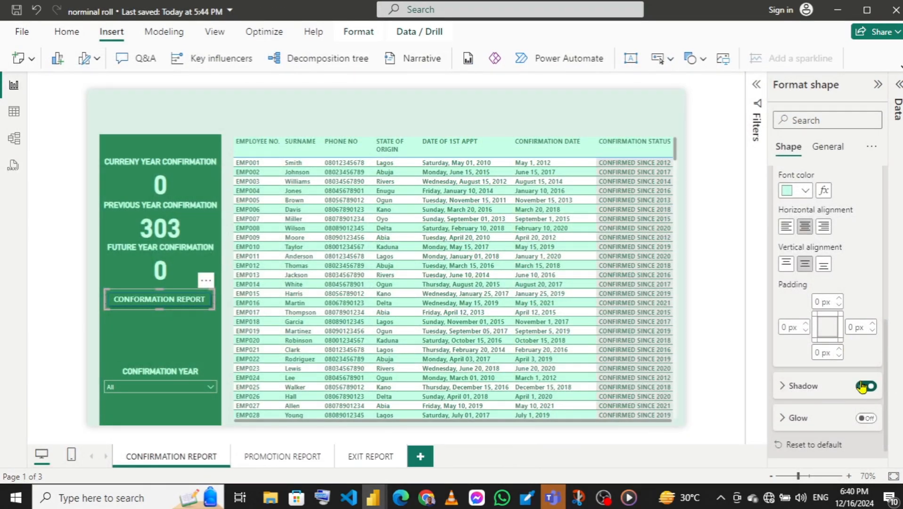
click(782, 385)
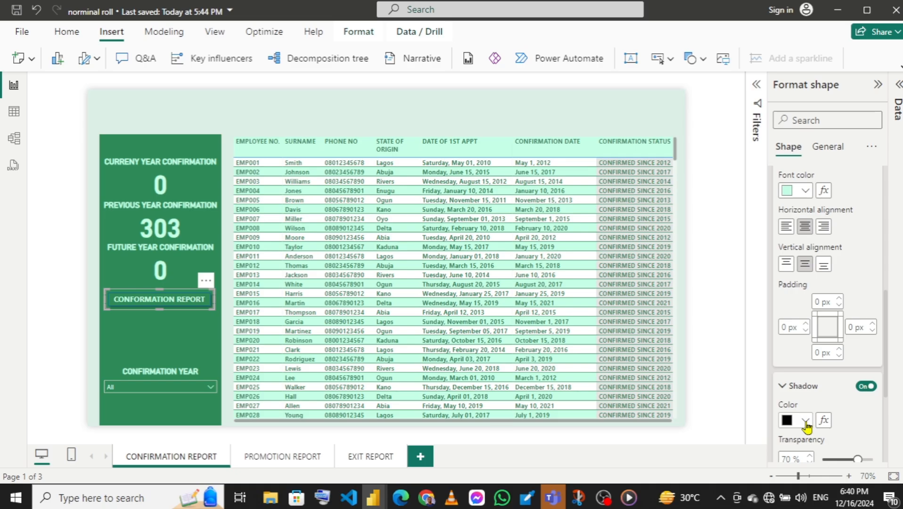
drag(886, 350, 884, 394)
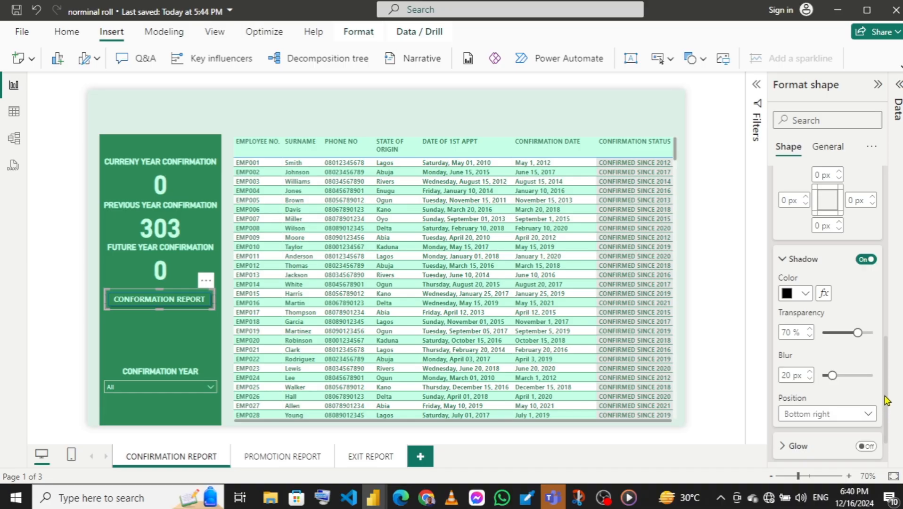
drag(885, 396, 879, 248)
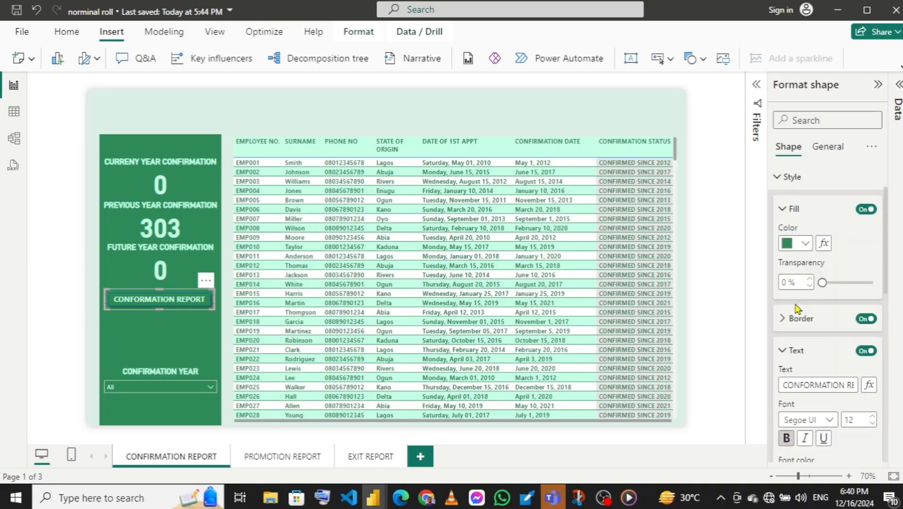
click(860, 319)
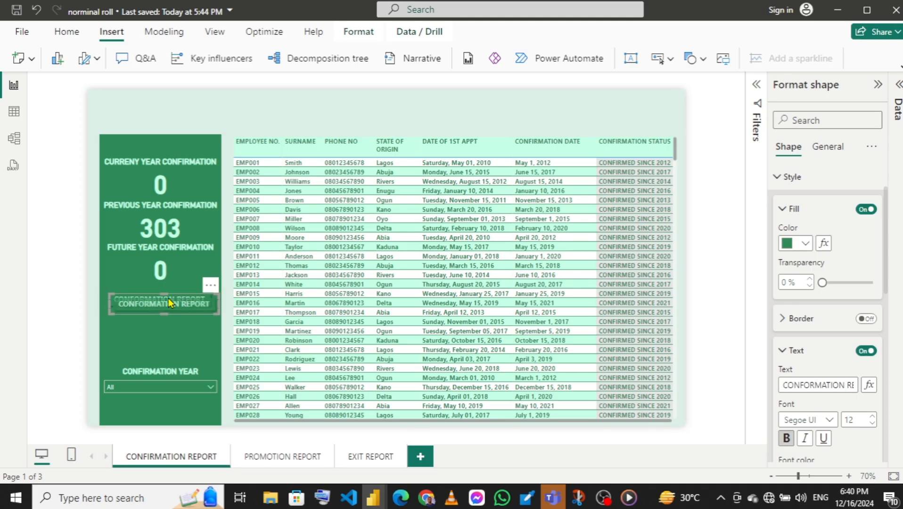
Paste two copies of the CONFORMATION REPORT button and stack them beneath the original, above the confirmation year slicer.
key(ctrl+v)
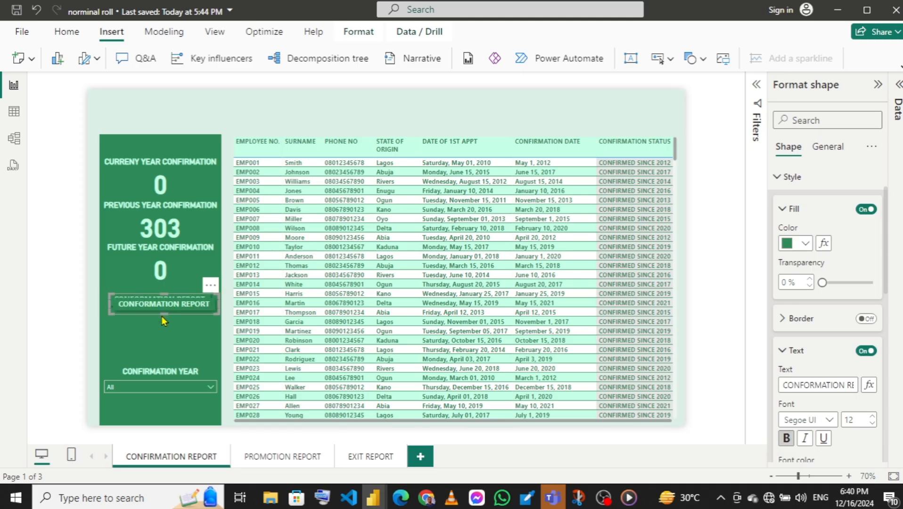
drag(161, 317, 160, 323)
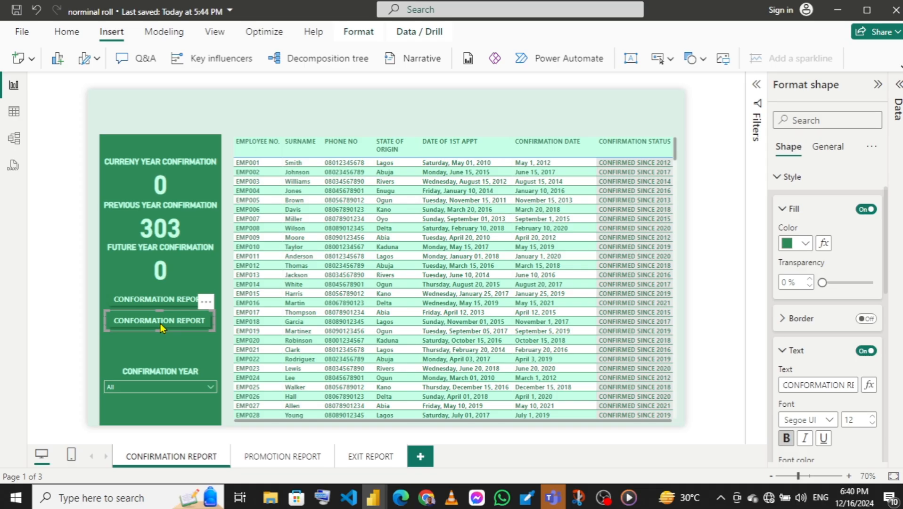
key(ctrl+v)
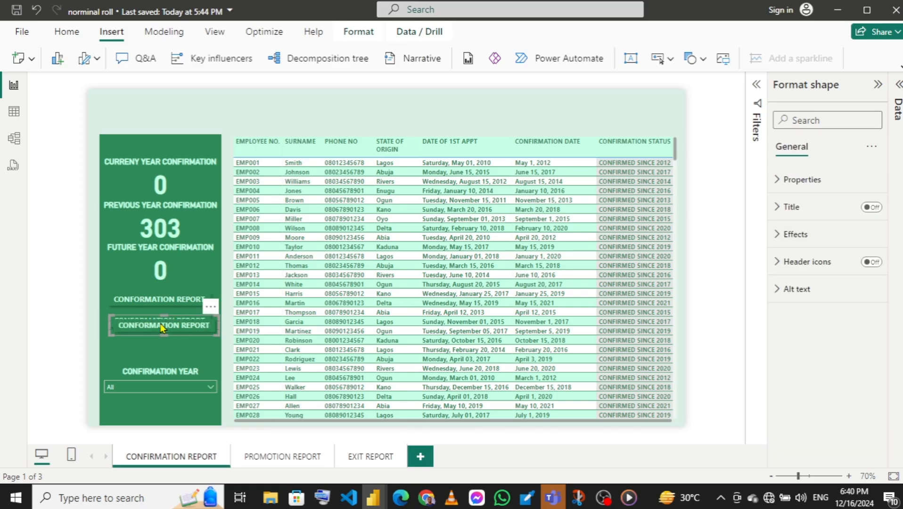
drag(160, 331, 157, 347)
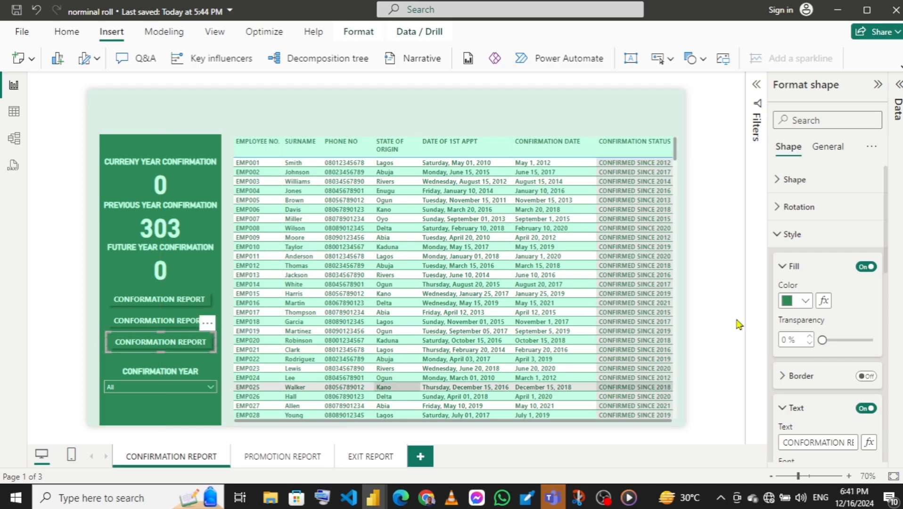
Change the label of the middle button to PROMOTION REPORT.
click(132, 323)
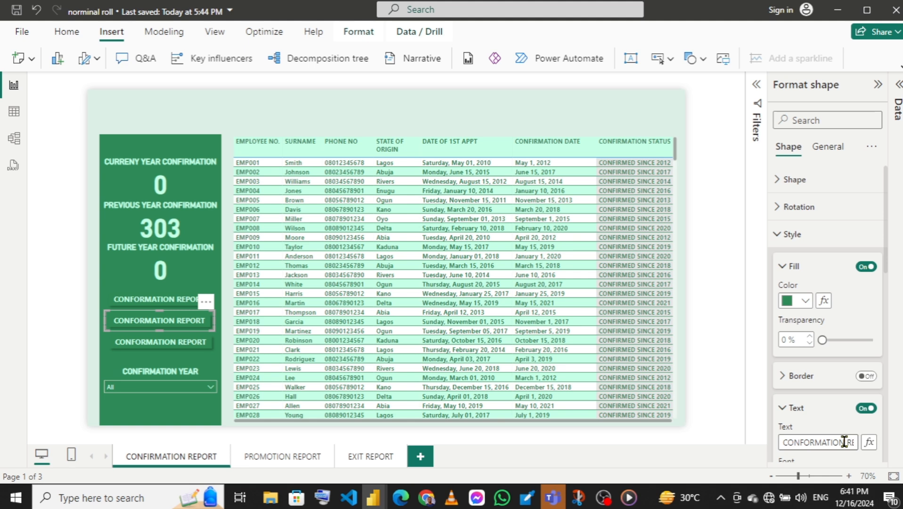
drag(844, 442, 780, 444)
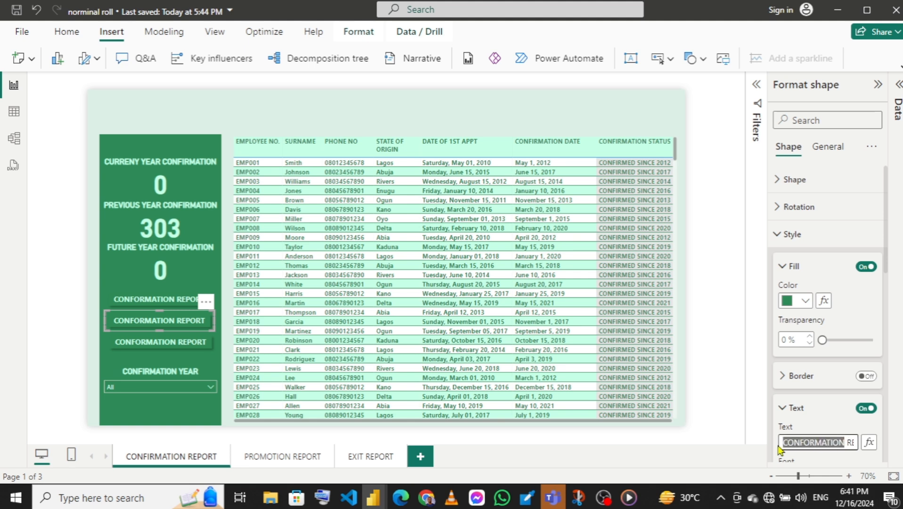
text(PROMO)
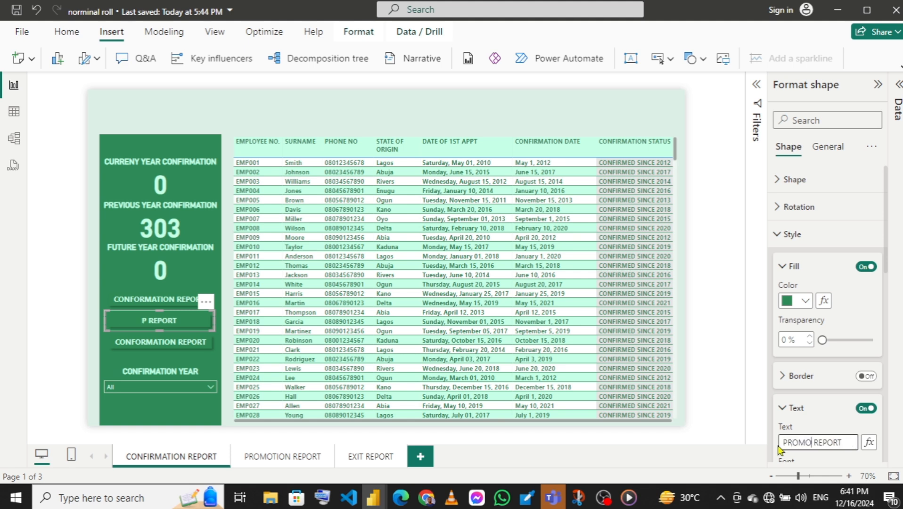
text(TIO)
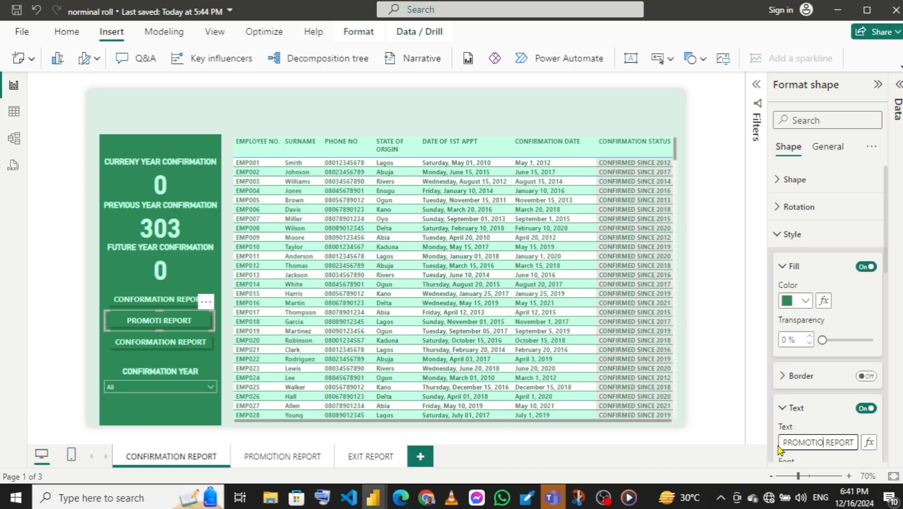
text(N)
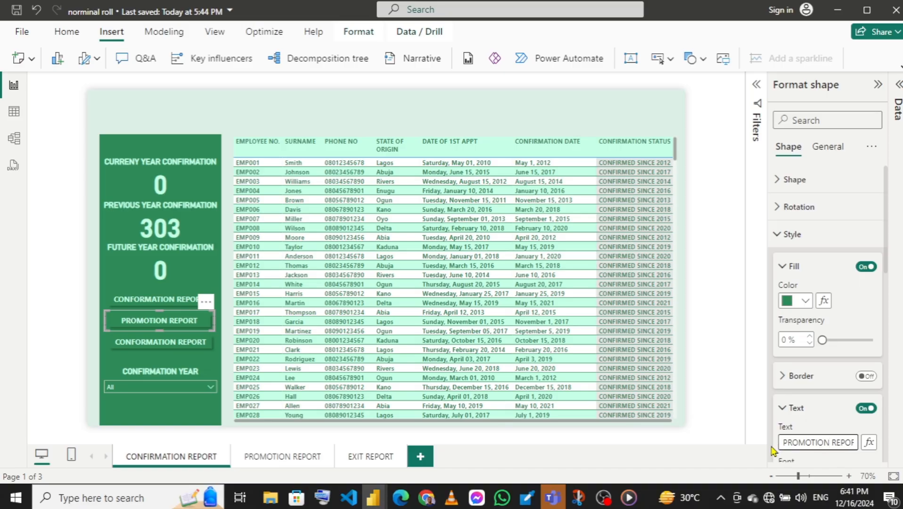
Change the label of the lowest button to EXIT REPORT.
click(141, 343)
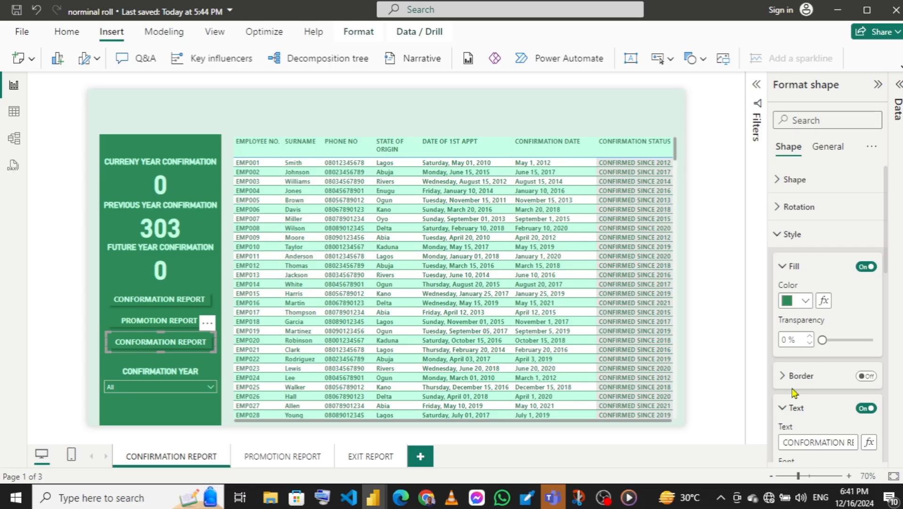
drag(843, 442, 765, 447)
text(EXIT REPORT)
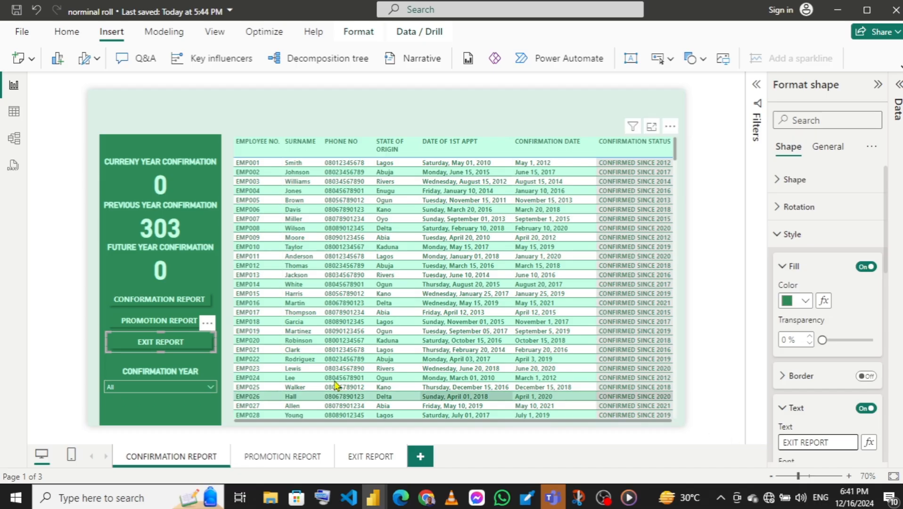
Recolour the PROMOTION REPORT button with the recent light mint green fill and dark green label text.
click(133, 325)
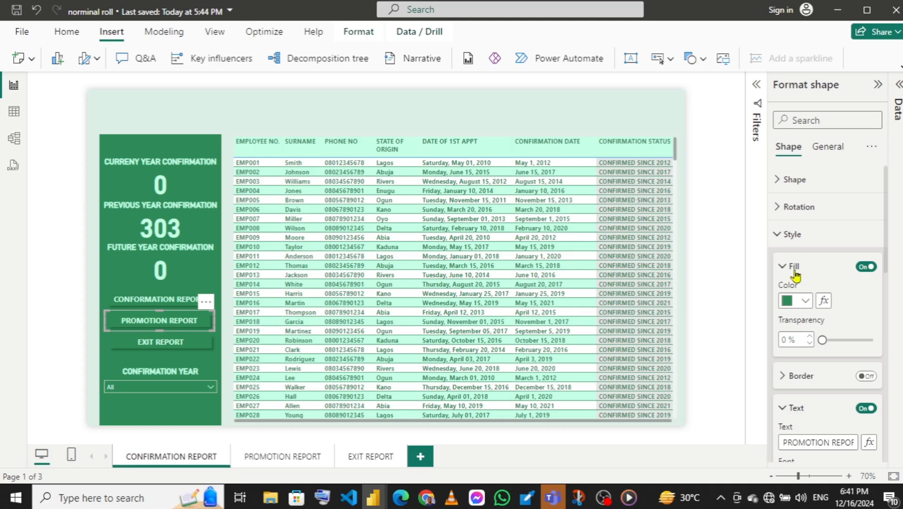
click(806, 302)
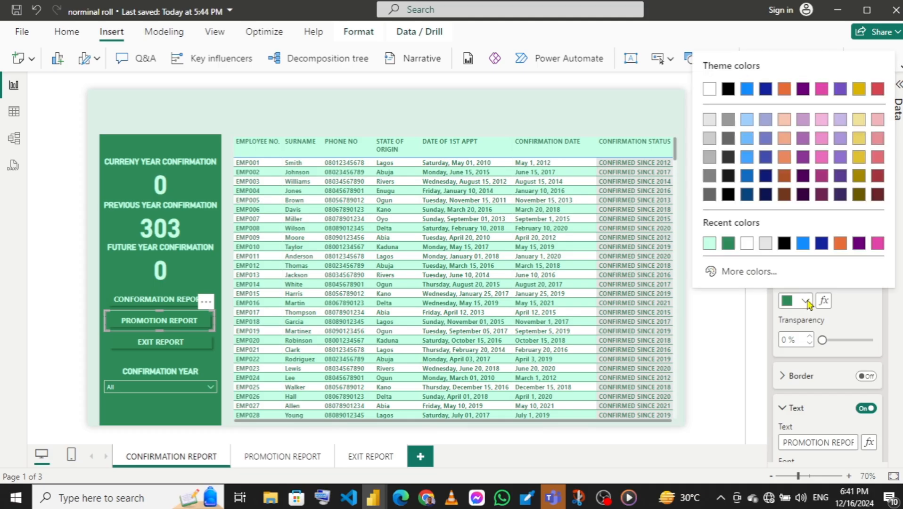
click(710, 244)
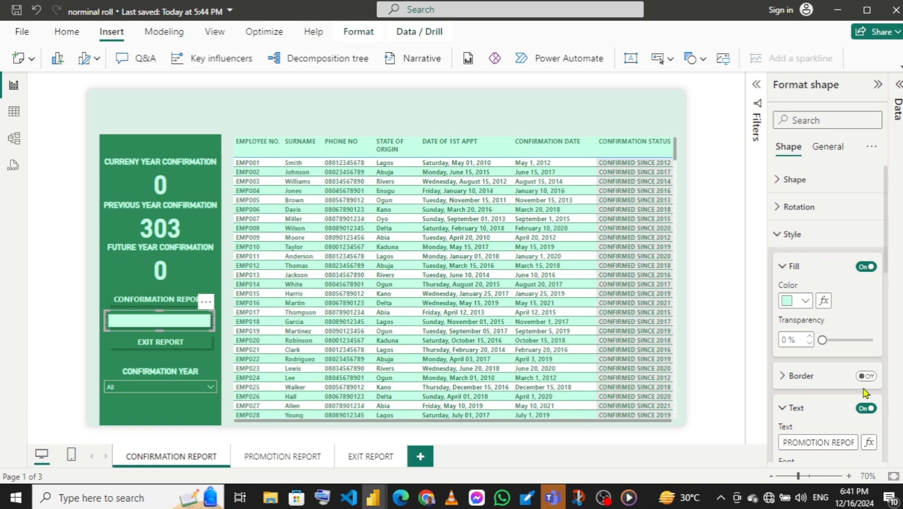
drag(886, 263, 886, 325)
click(800, 369)
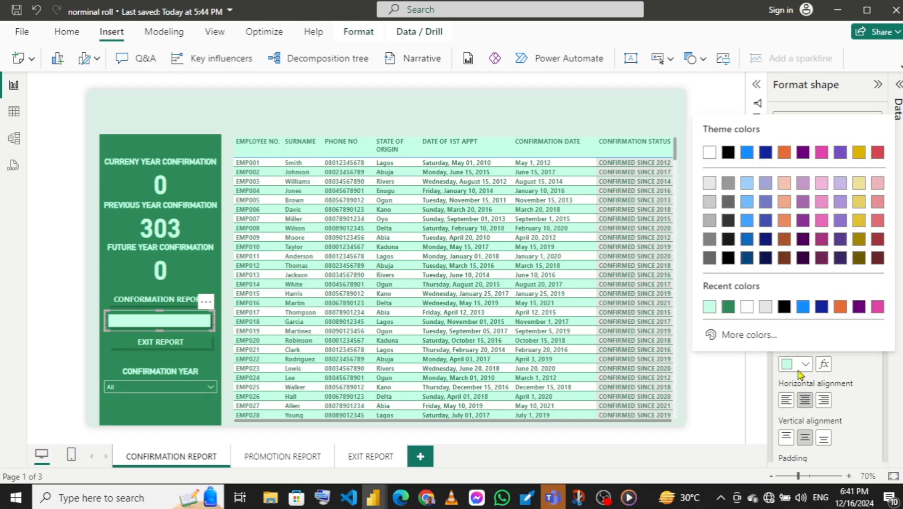
click(728, 309)
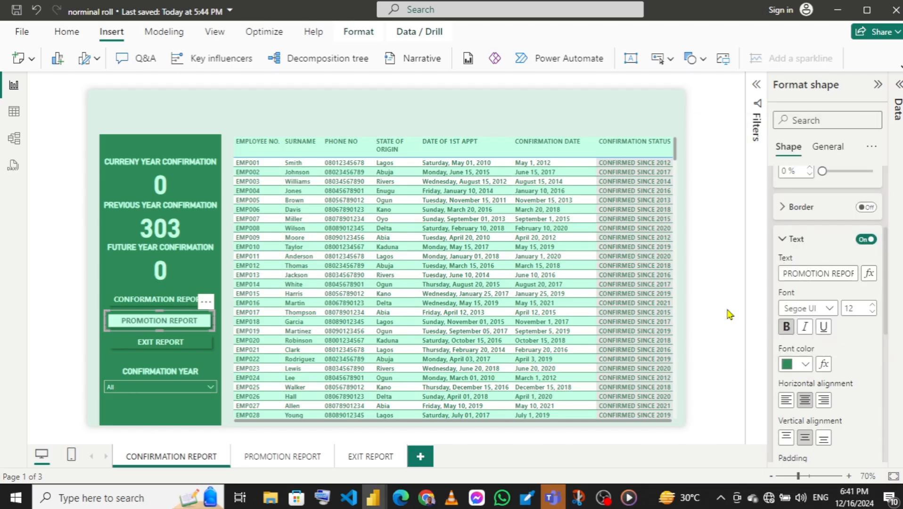
Give the EXIT REPORT button dark green label text and a light mint green fill from the recent colours.
click(199, 347)
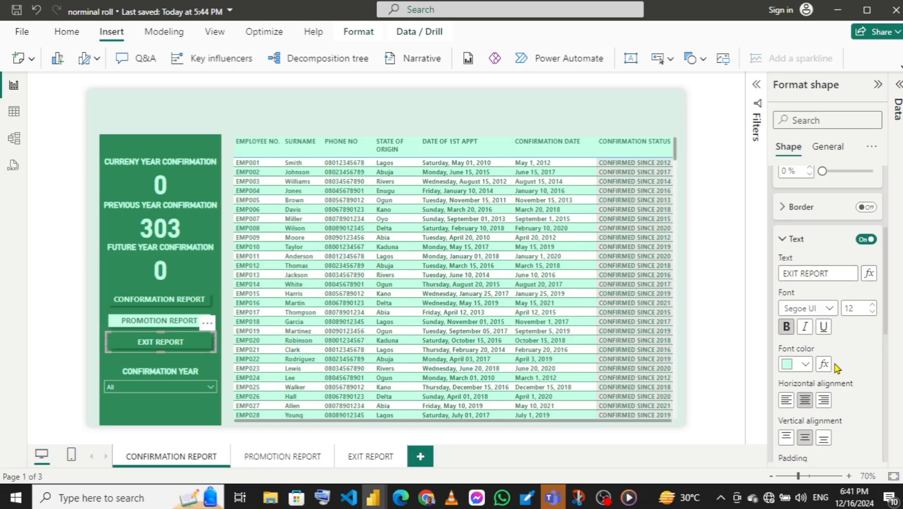
click(805, 365)
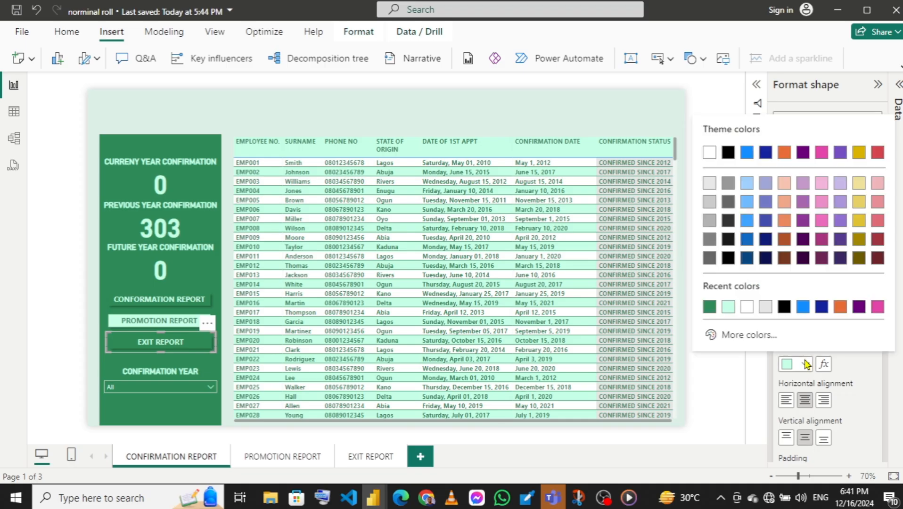
click(711, 313)
click(789, 241)
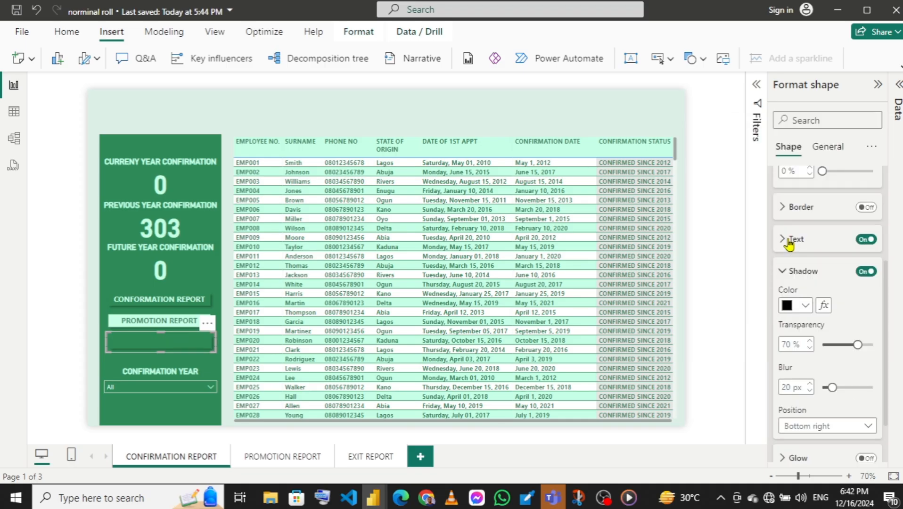
drag(886, 295, 886, 263)
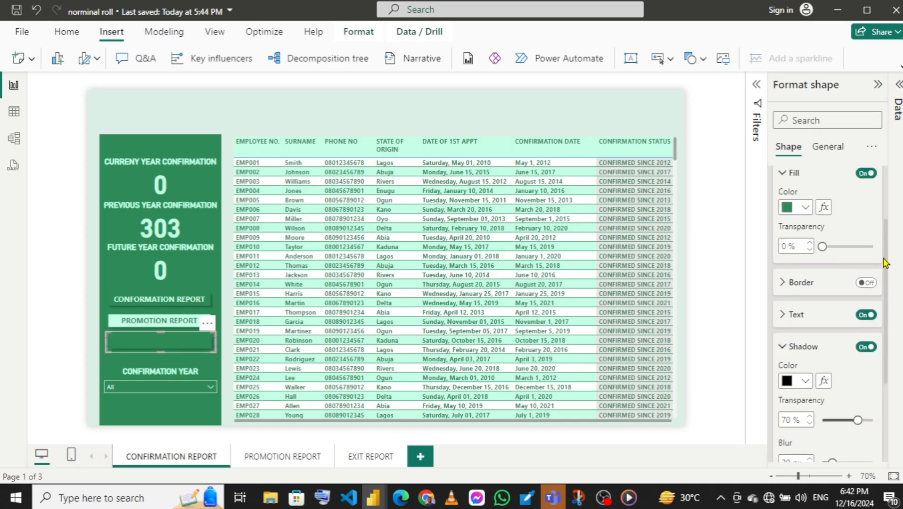
click(804, 208)
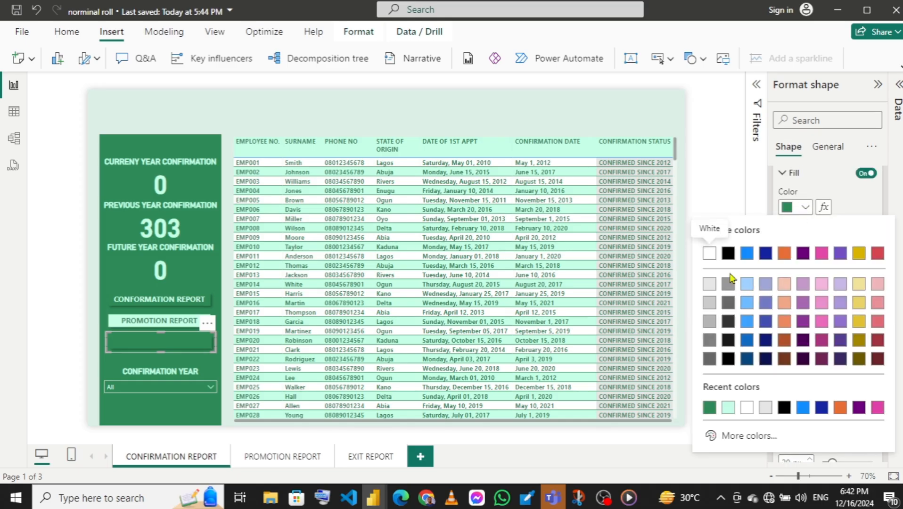
click(729, 408)
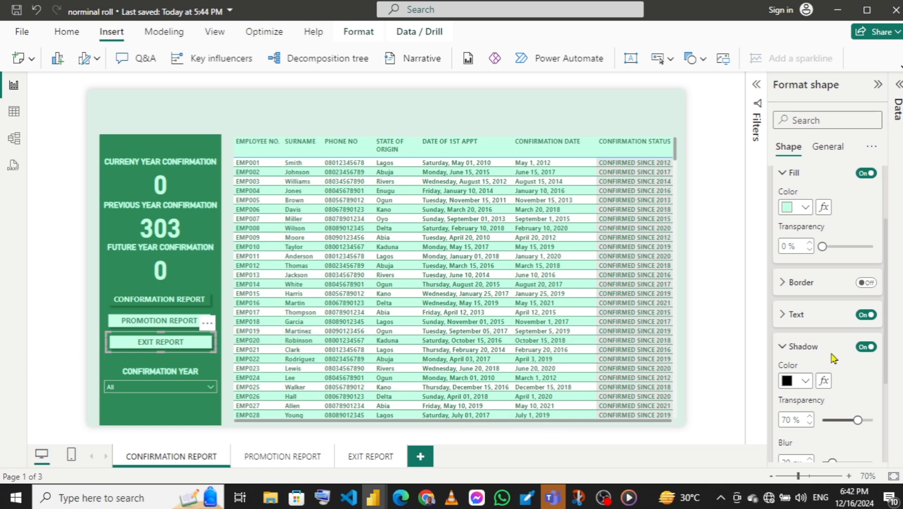
Turn on the glow effect for the EXIT REPORT button.
drag(888, 295, 893, 350)
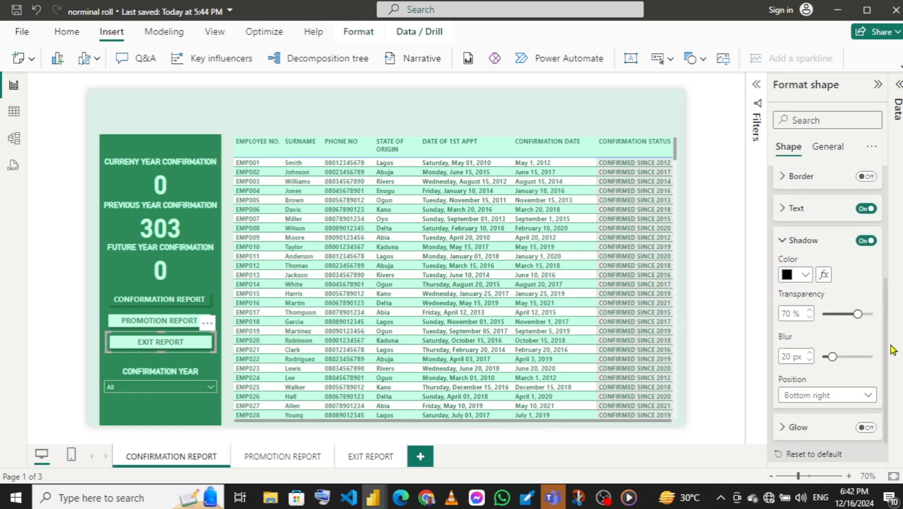
click(867, 427)
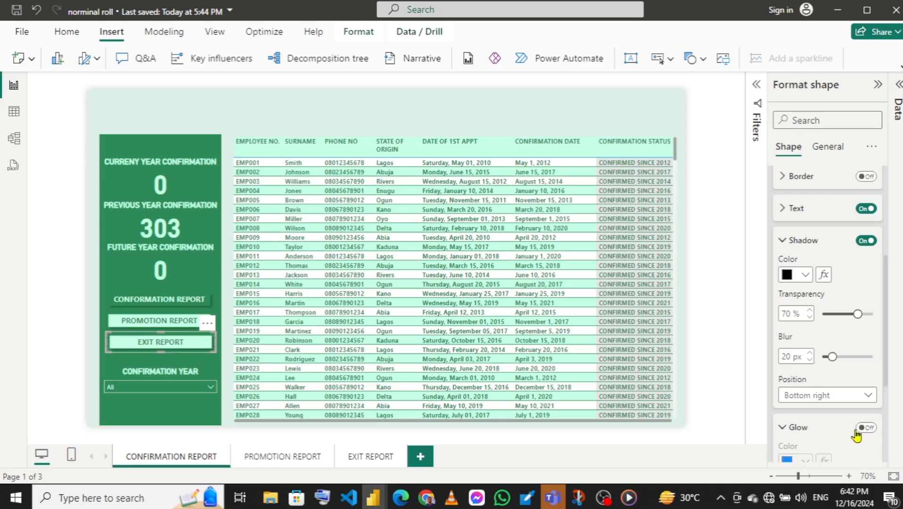
click(867, 429)
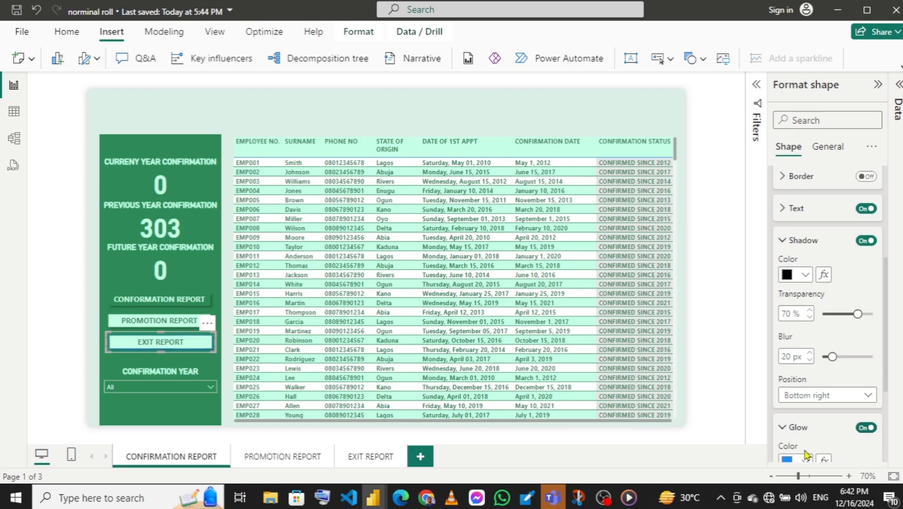
Change the EXIT REPORT button's glow colour to black from the recent colours.
drag(889, 375, 881, 418)
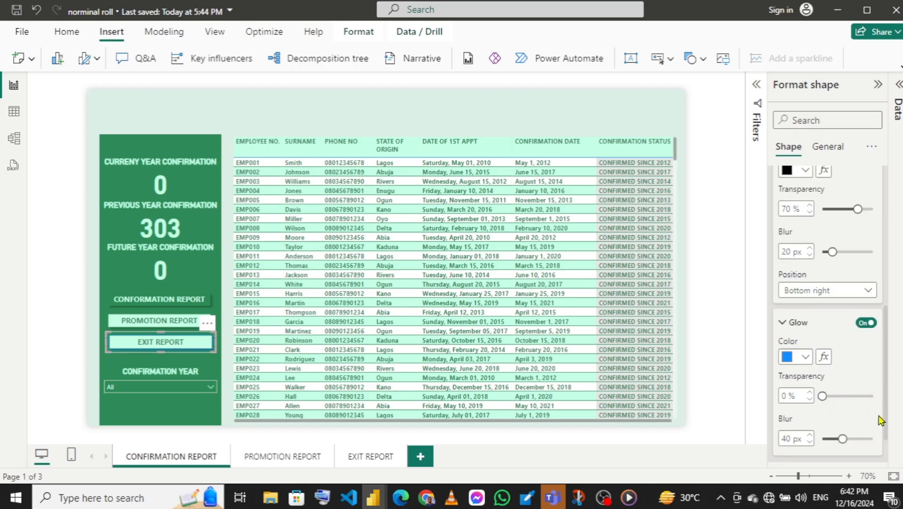
click(803, 357)
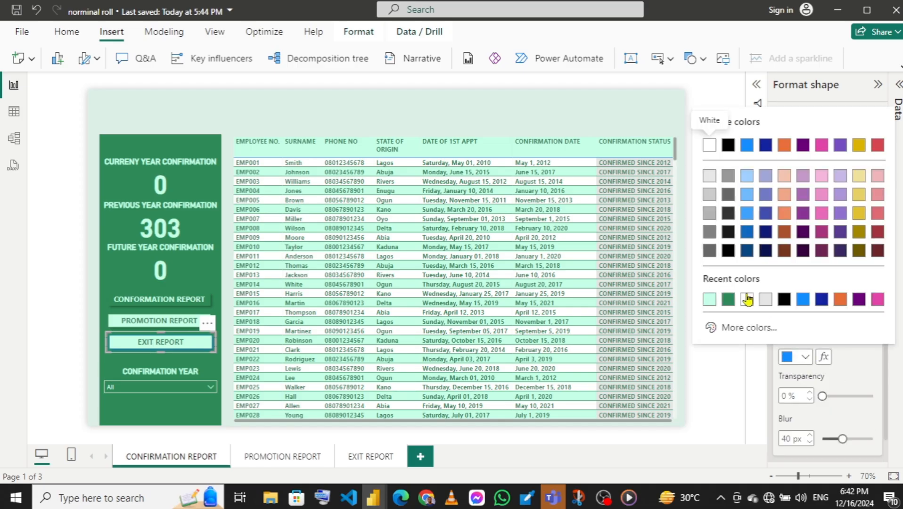
click(783, 300)
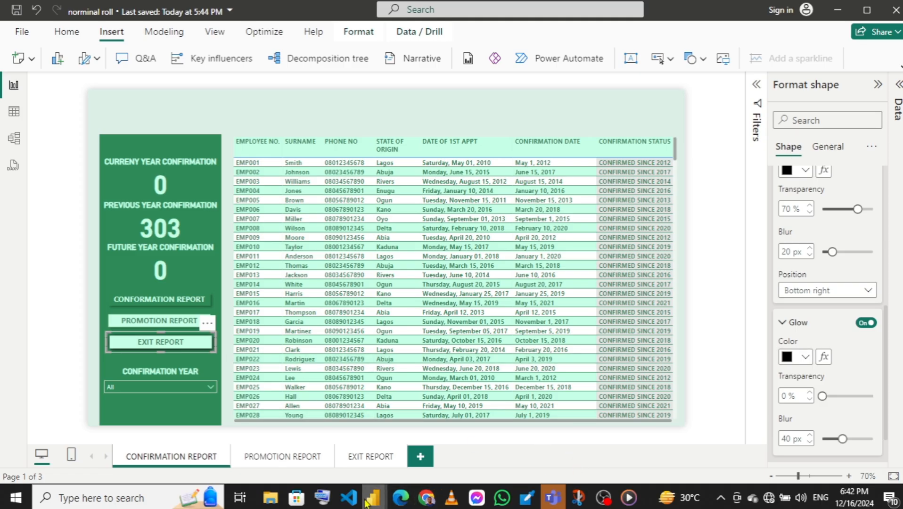
mouse_move(370, 502)
mouse_move(304, 442)
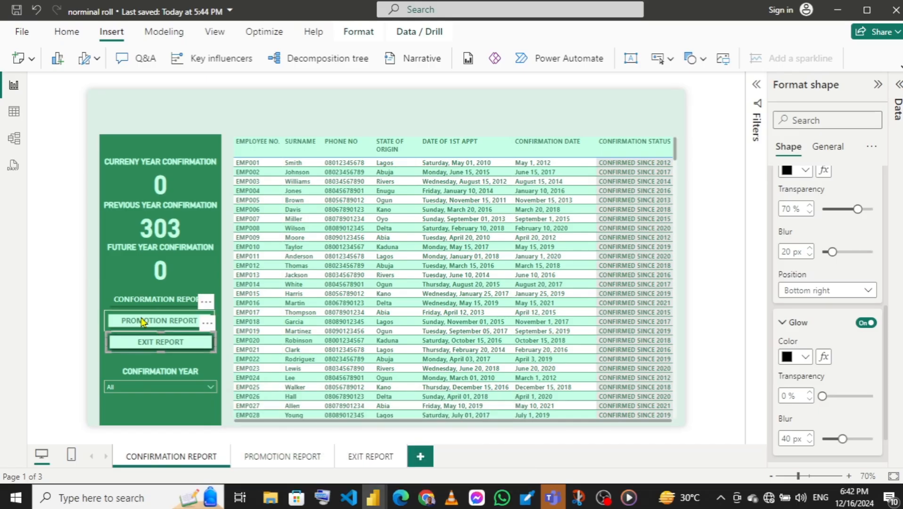
Turn on the glow for the PROMOTION REPORT button, coloured black with 24% transparency.
click(141, 322)
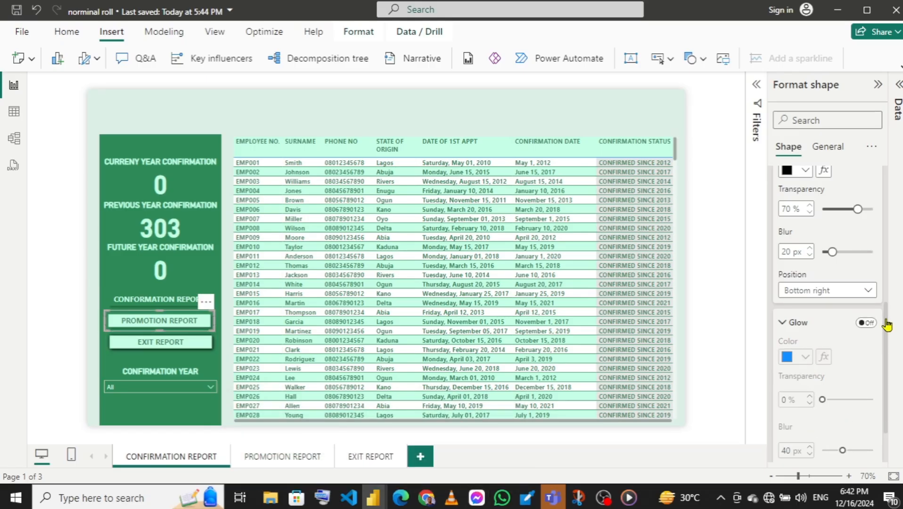
click(871, 324)
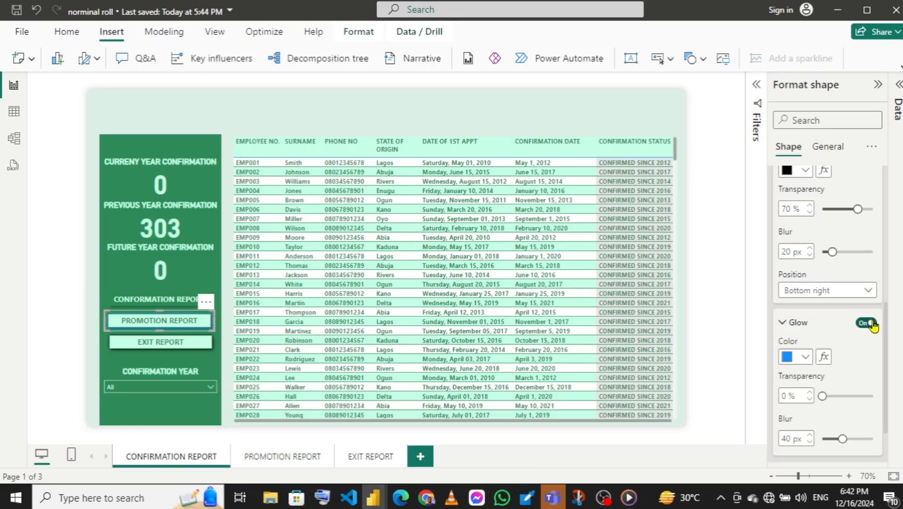
click(806, 357)
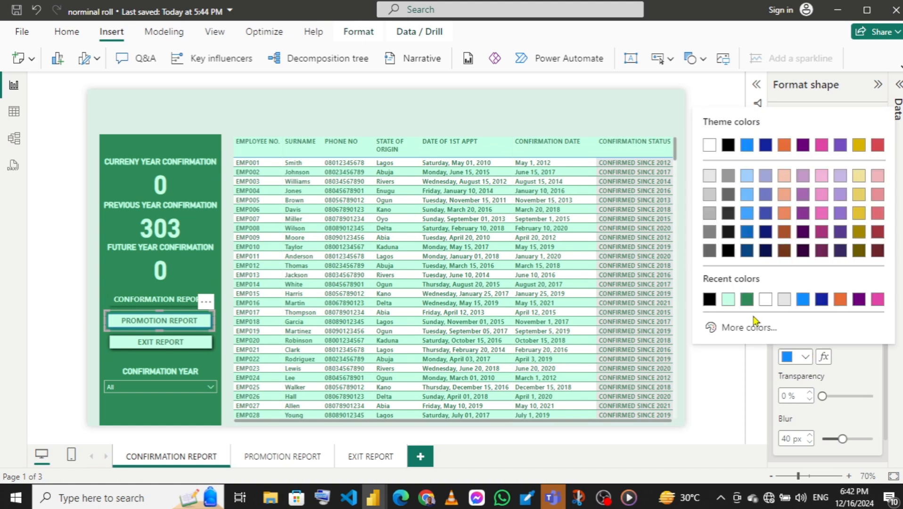
click(710, 299)
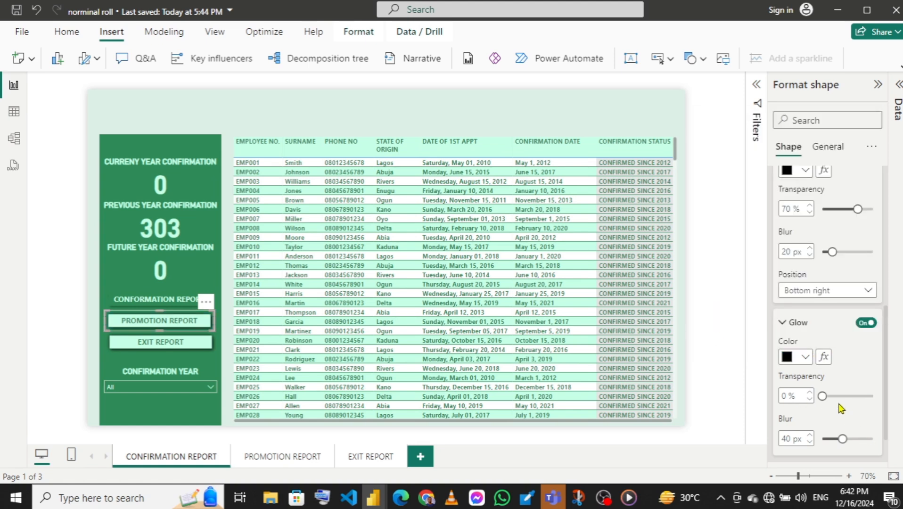
drag(823, 396, 834, 396)
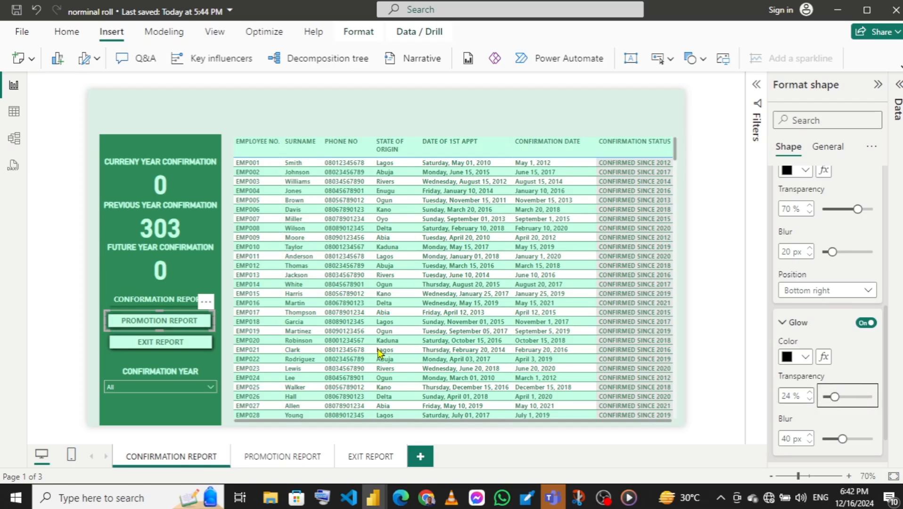
Set the glow transparency to 54% on the EXIT REPORT button and 51% on the PROMOTION REPORT button.
click(203, 351)
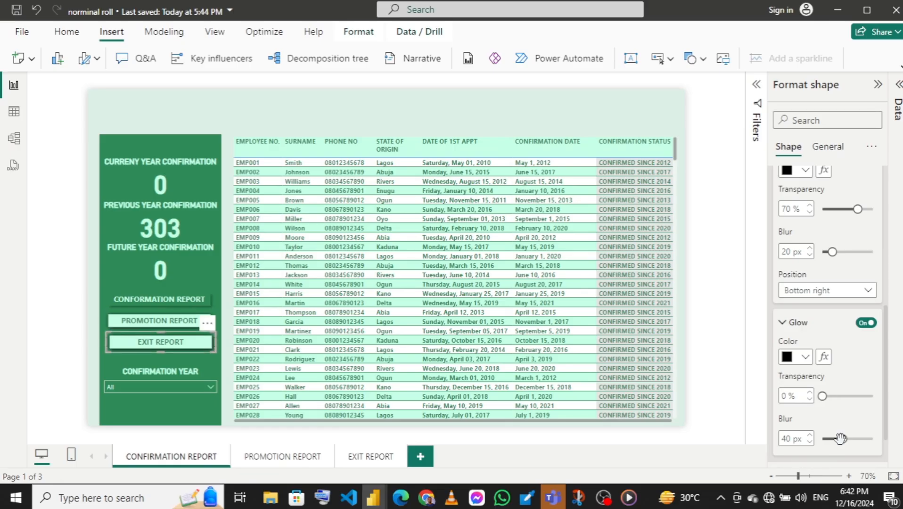
drag(823, 396, 849, 395)
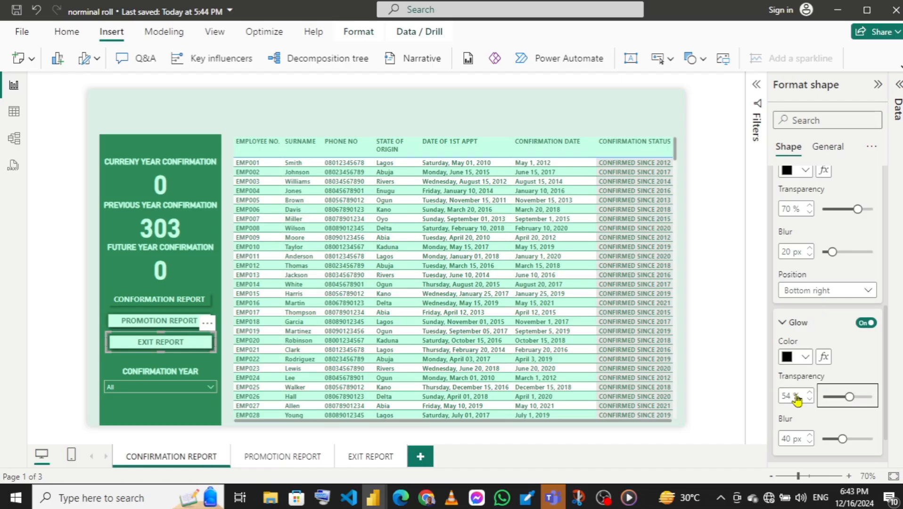
click(138, 322)
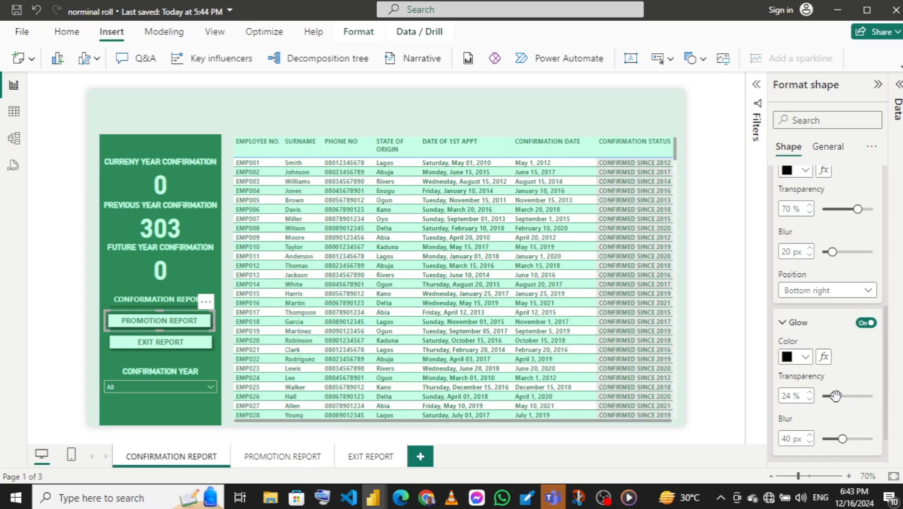
drag(834, 396, 848, 395)
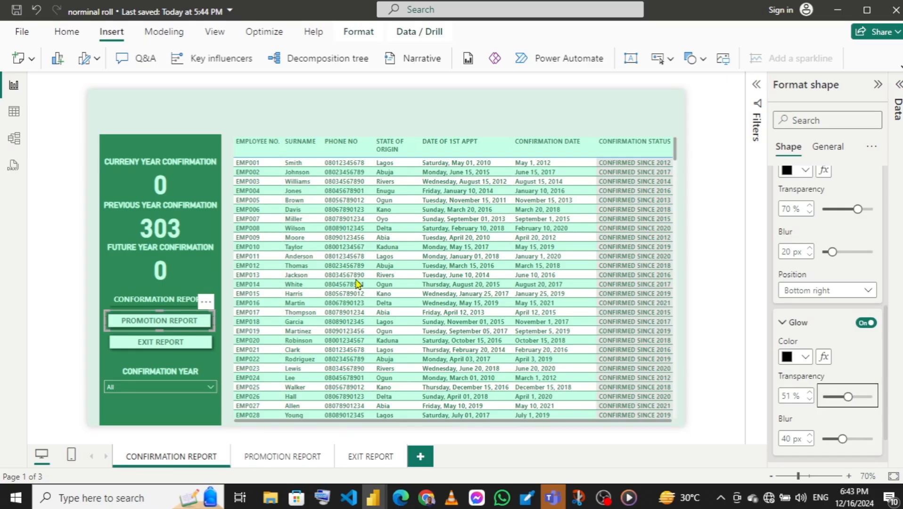
click(238, 117)
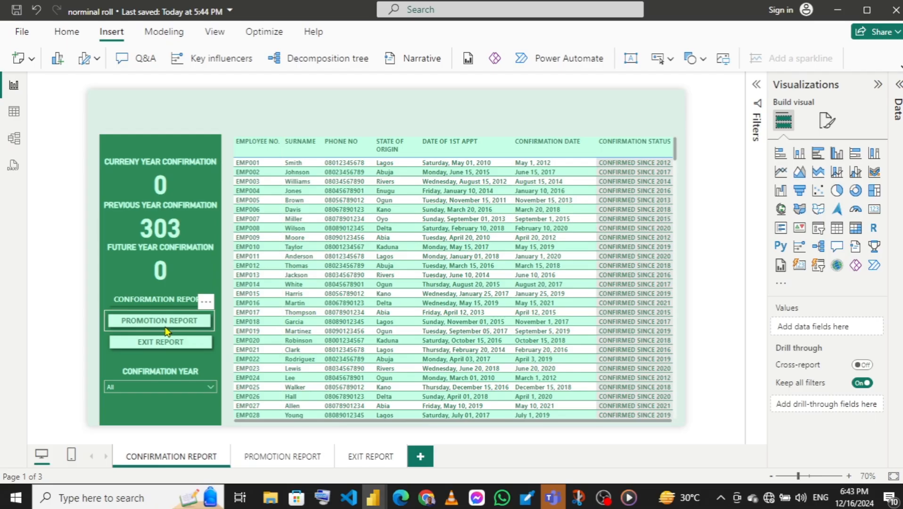
Nudge the EXIT REPORT button slightly left to line it up beneath the PROMOTION REPORT button.
drag(172, 330, 160, 331)
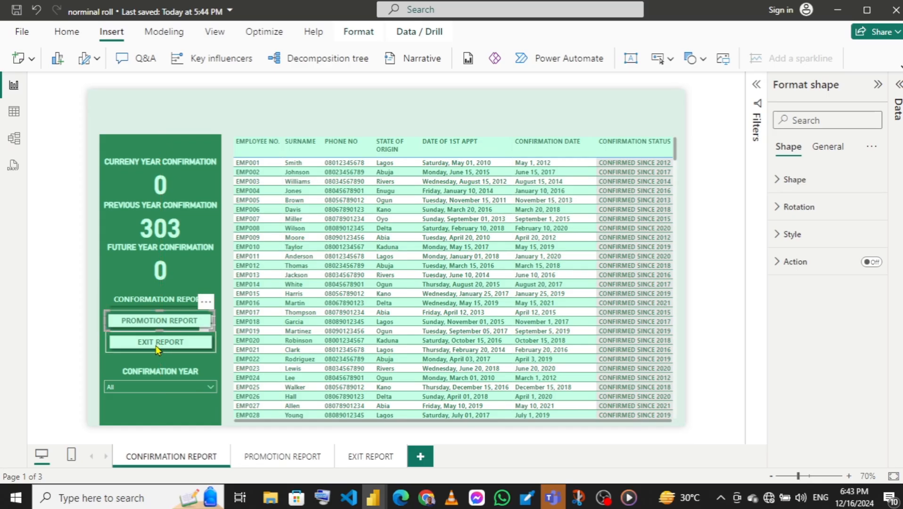
click(156, 347)
drag(156, 348, 157, 347)
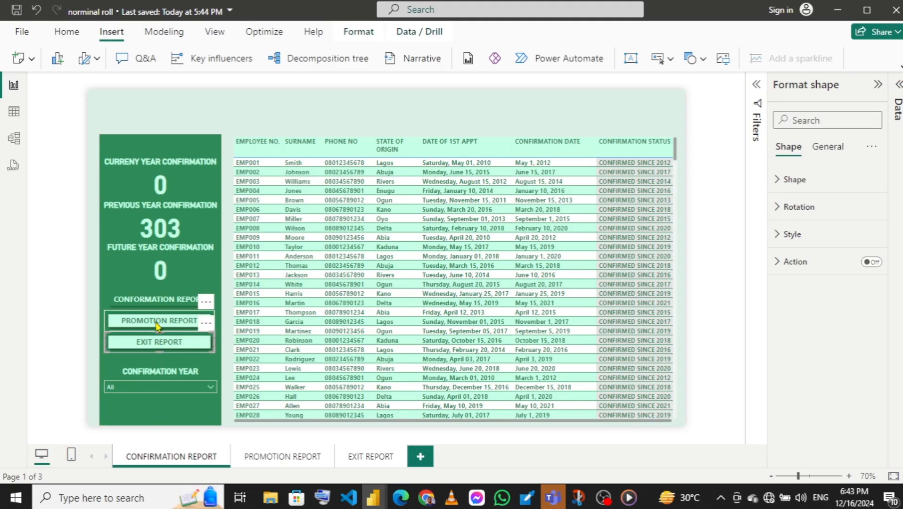
click(156, 324)
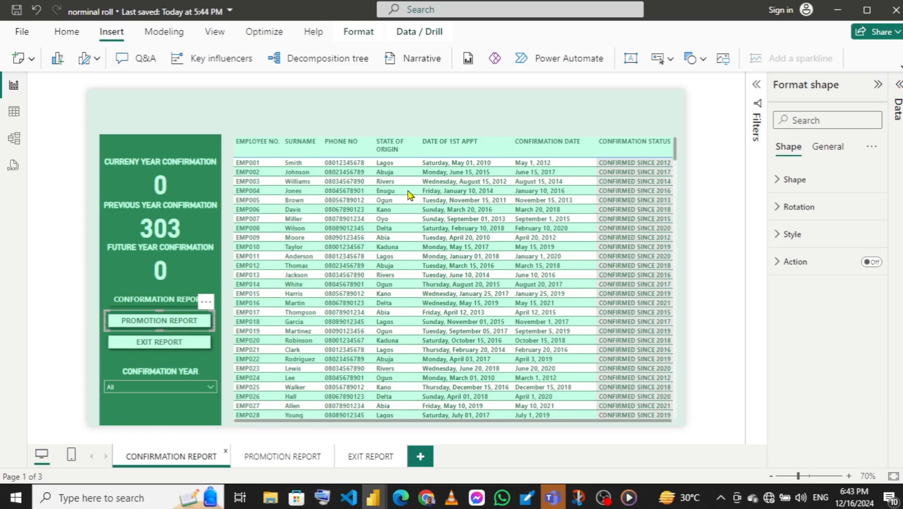
Add a bookmark for the confirmation page and name it CONFIRMATION REPORT.
click(214, 34)
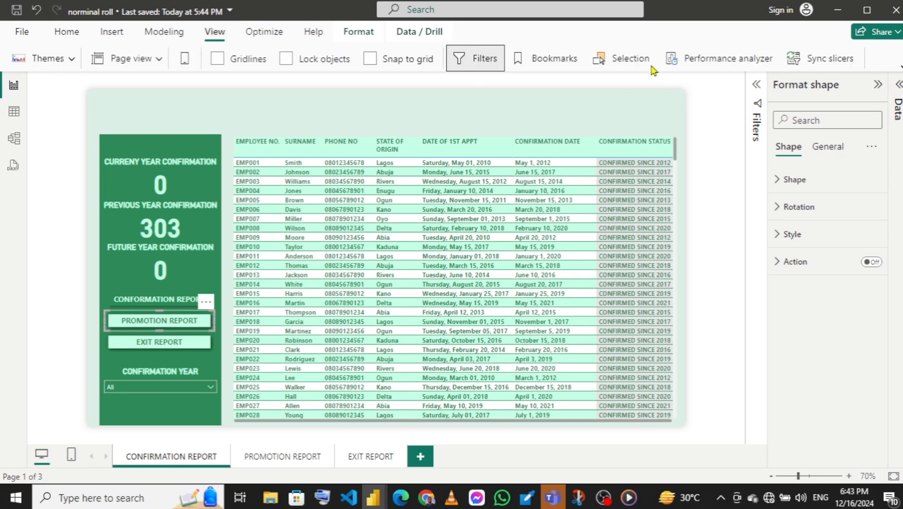
click(542, 58)
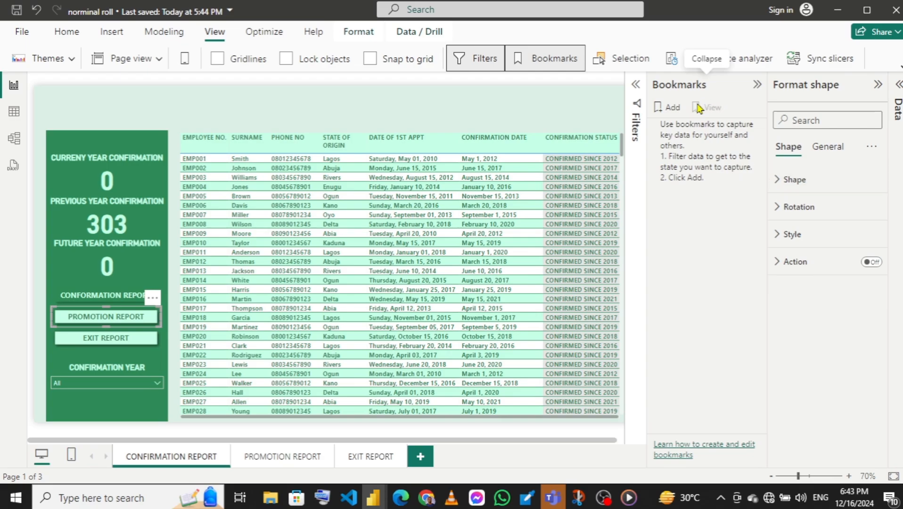
click(670, 109)
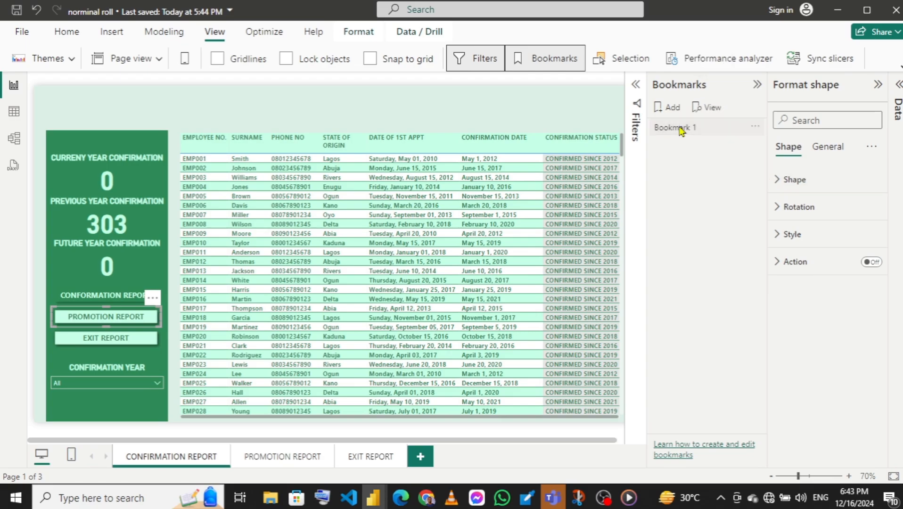
double_click(679, 126)
text(C)
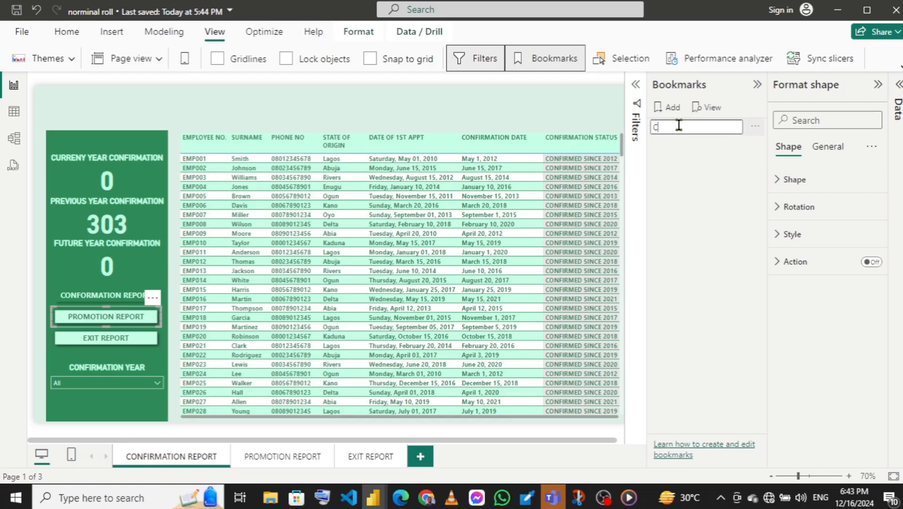
text(ONFIRMATI)
text(ON REPORT)
key(Return)
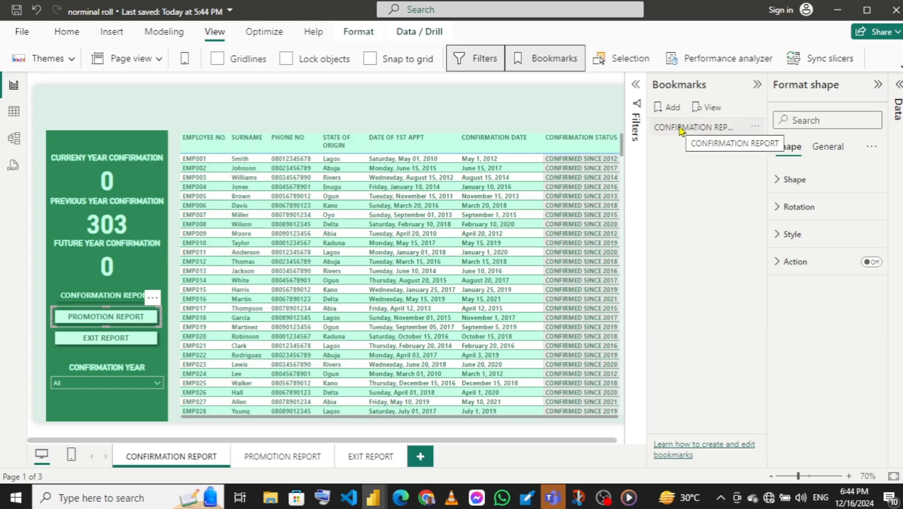
Add a bookmark of the promotion report page and name it PROMOTION REPORT.
click(289, 459)
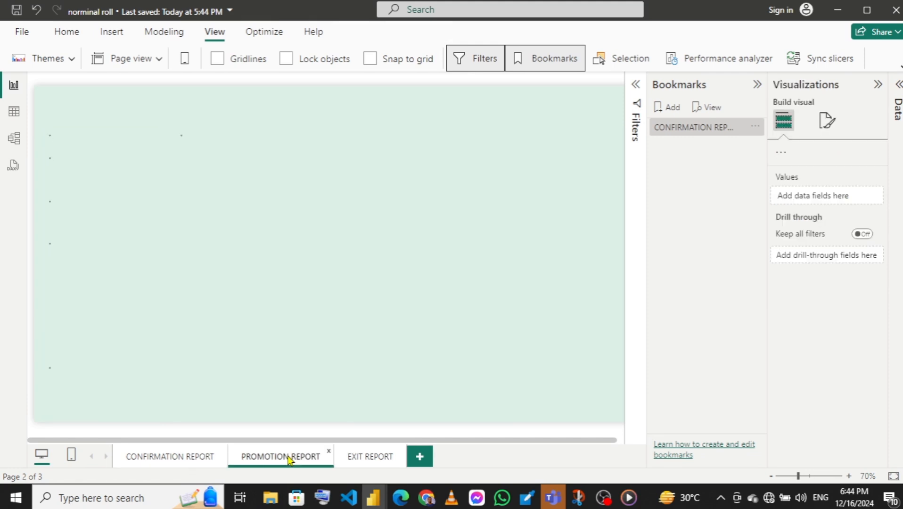
click(672, 109)
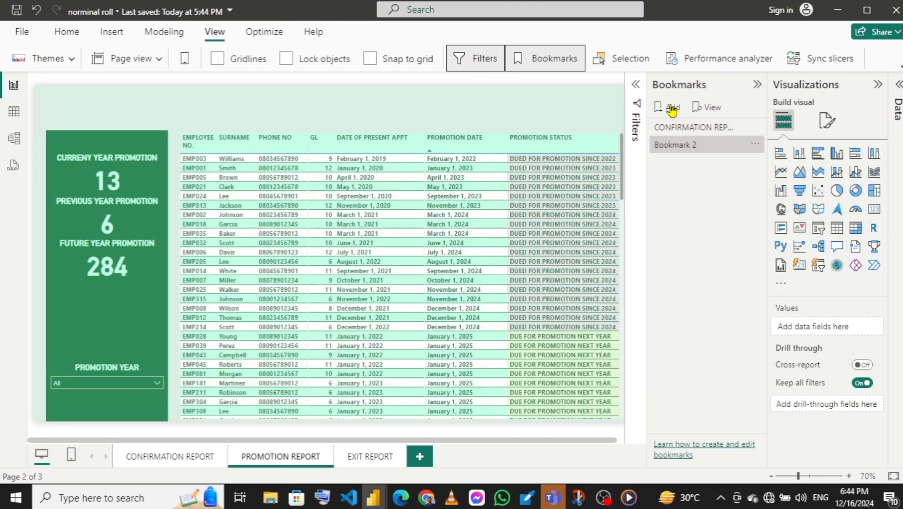
double_click(683, 144)
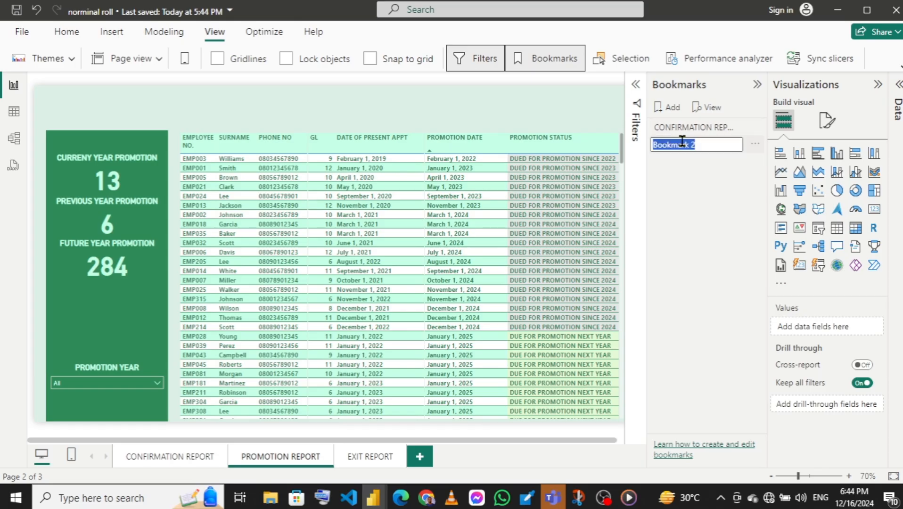
text(PROMO)
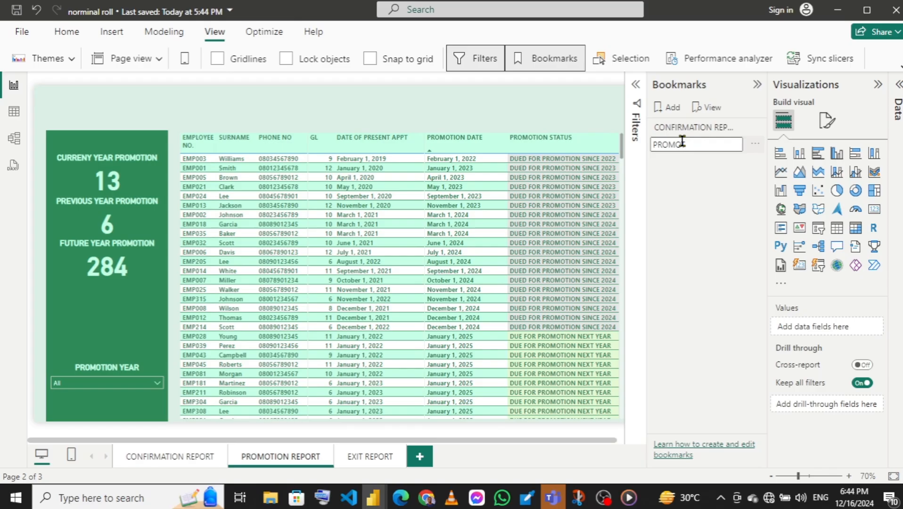
text(TION)
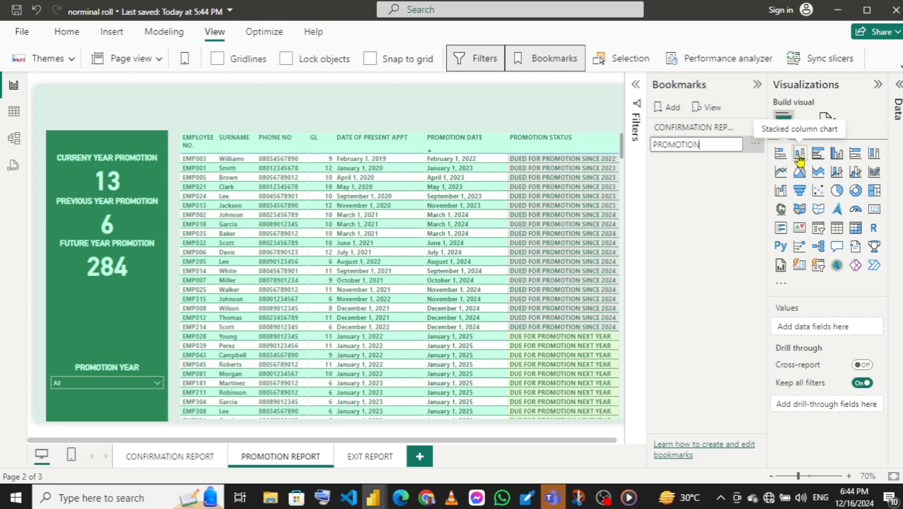
text( REPORT)
key(Return)
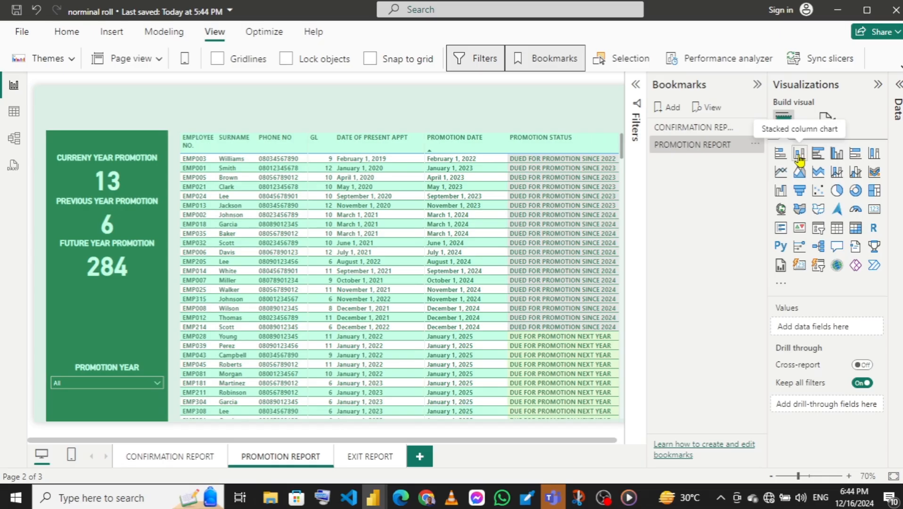
Add a bookmark of the exit report page and name it EXIT REPORT.
click(360, 461)
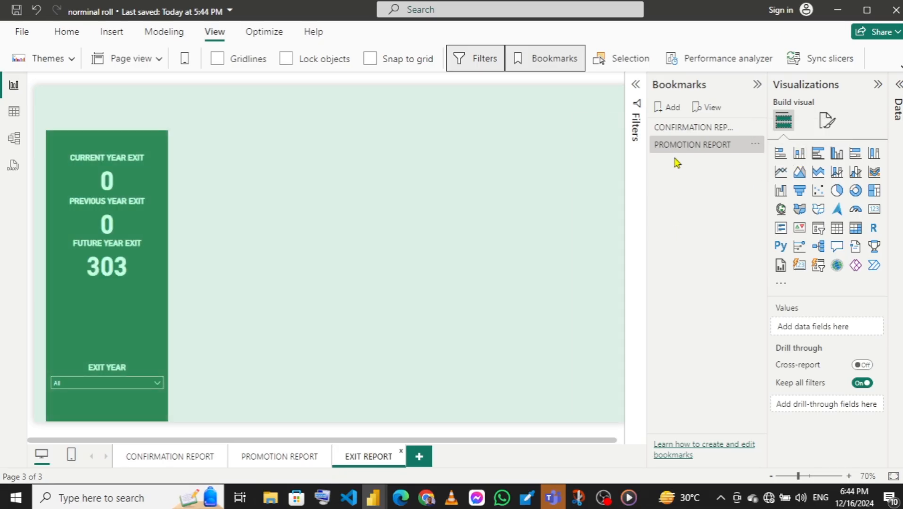
click(668, 108)
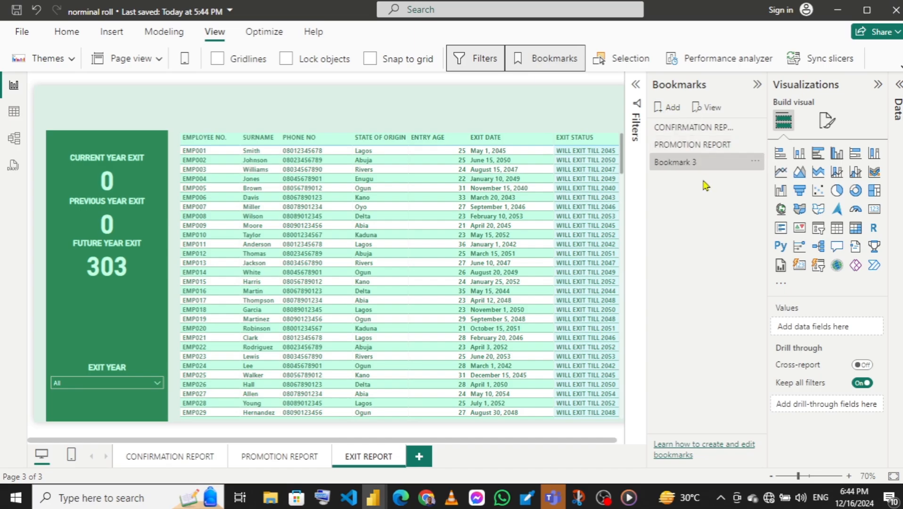
double_click(676, 162)
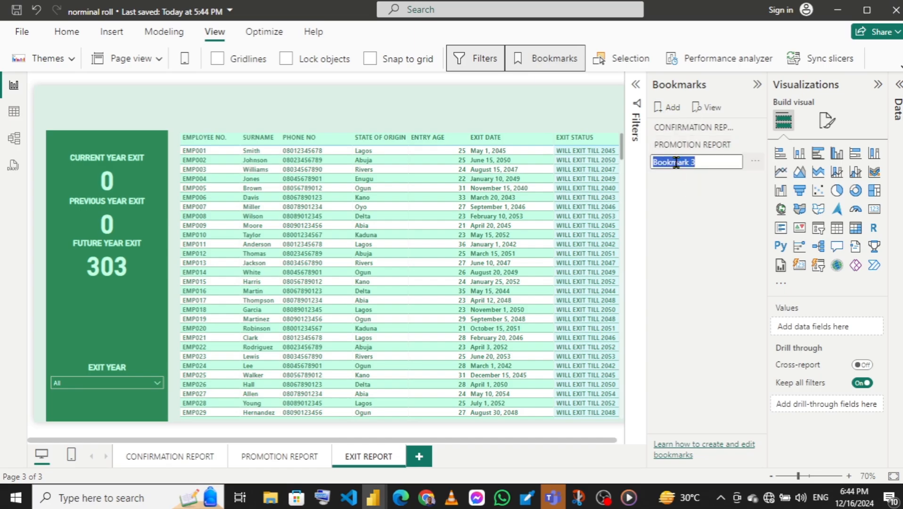
text(EXIT R)
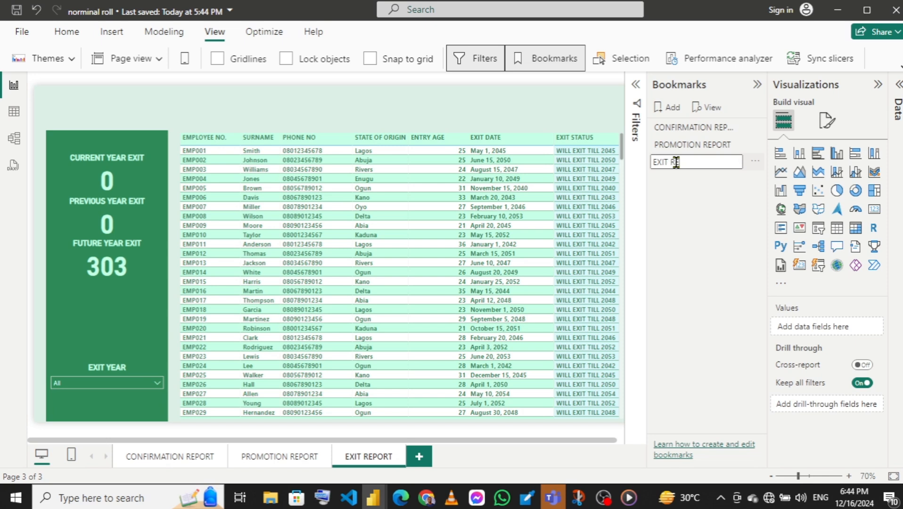
text(EPORT)
key(Return)
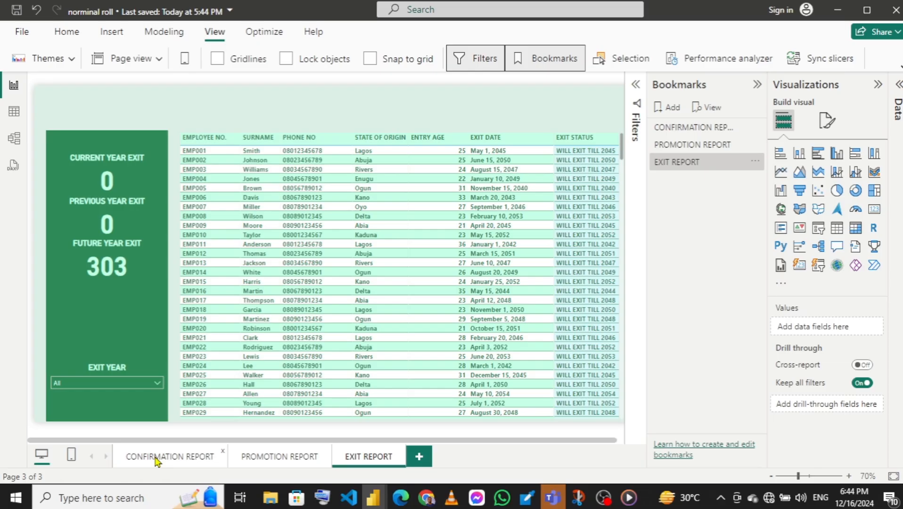
On the confirmation page, turn on the PROMOTION REPORT button's action as a Bookmark type pointing to the PROMOTION REPORT bookmark.
click(157, 458)
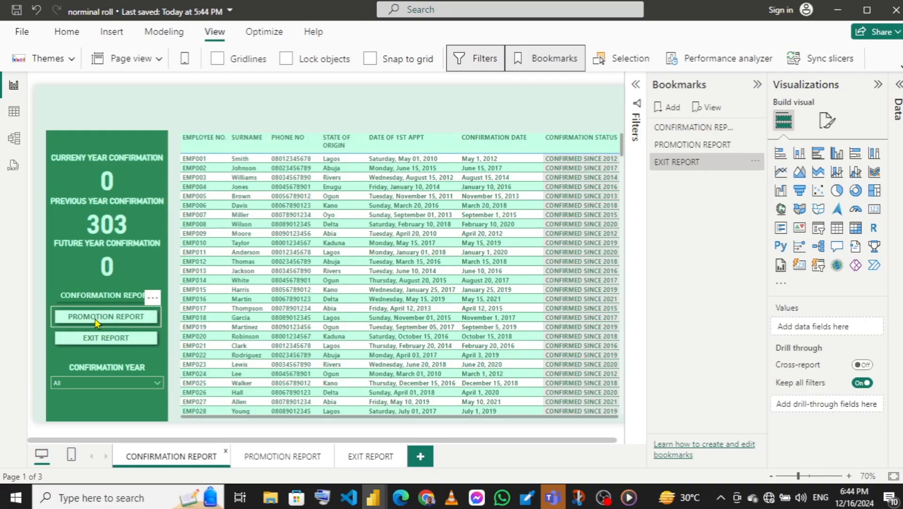
click(95, 322)
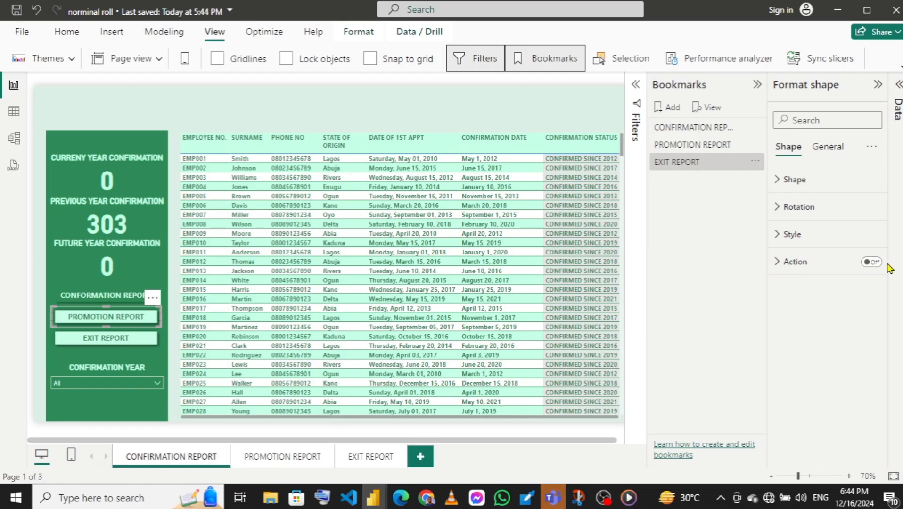
click(872, 264)
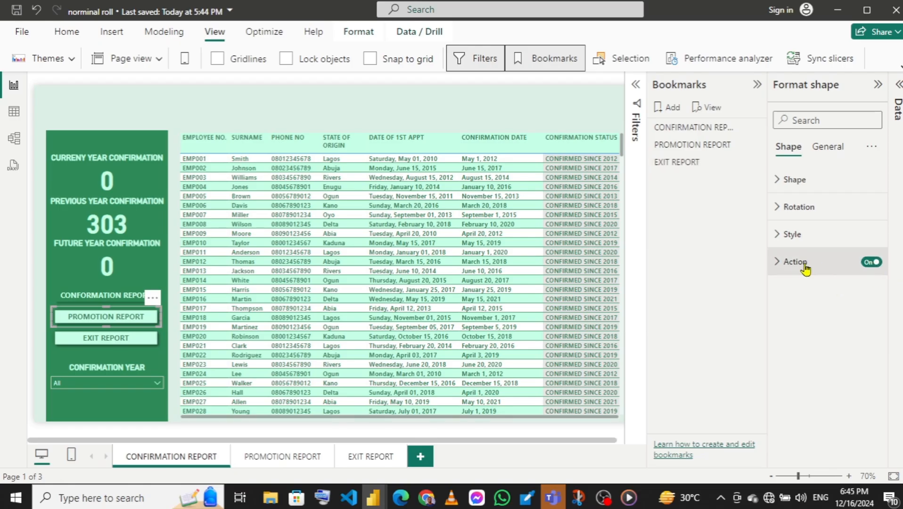
click(776, 261)
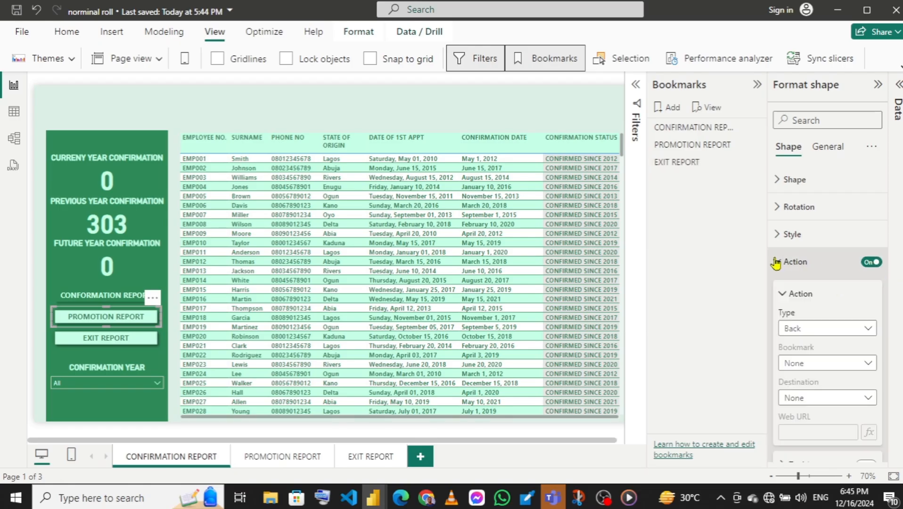
click(824, 336)
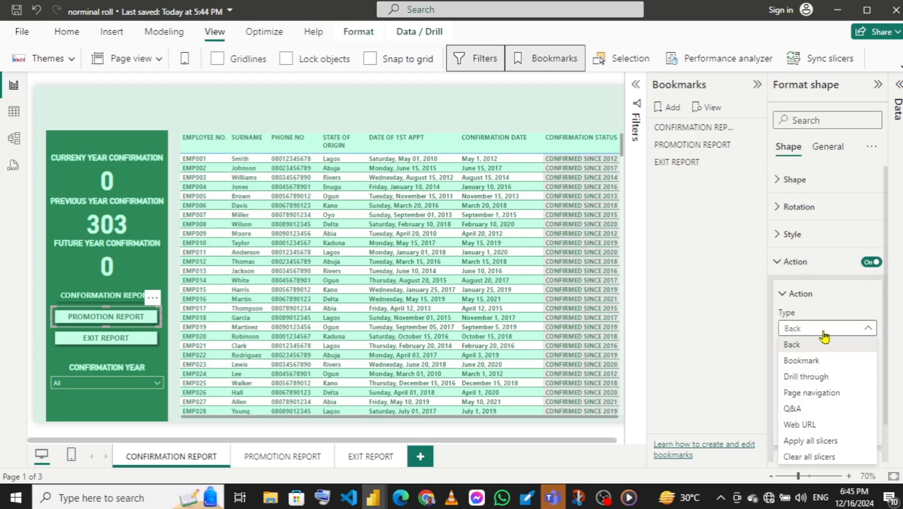
click(806, 361)
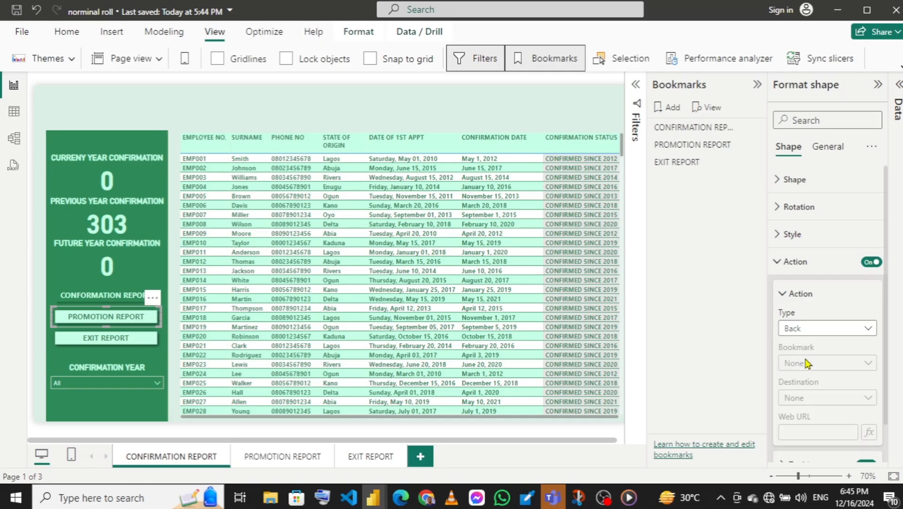
click(809, 364)
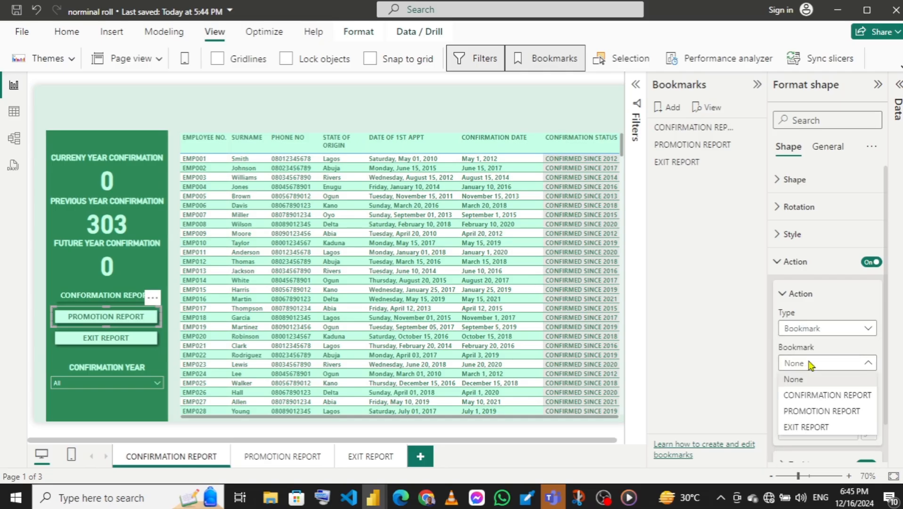
click(821, 411)
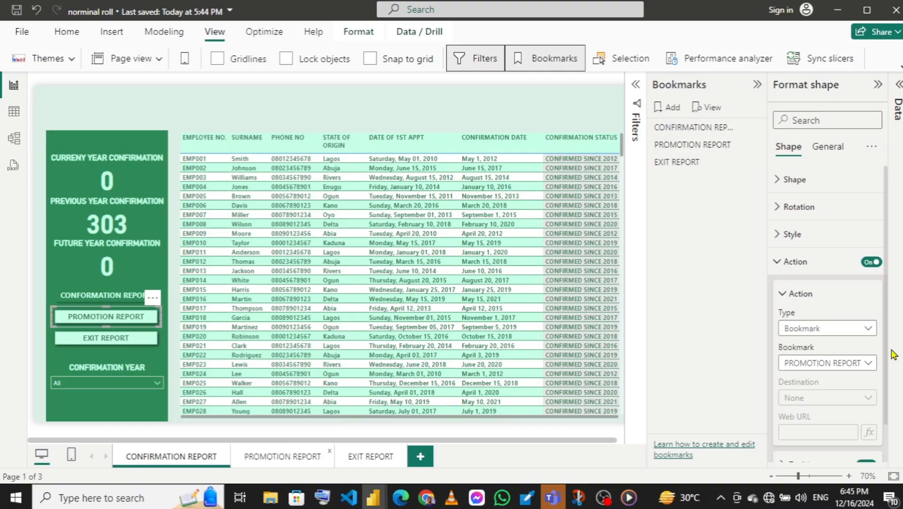
Turn on the EXIT REPORT button's action as a Bookmark type pointing to the EXIT REPORT bookmark.
click(80, 343)
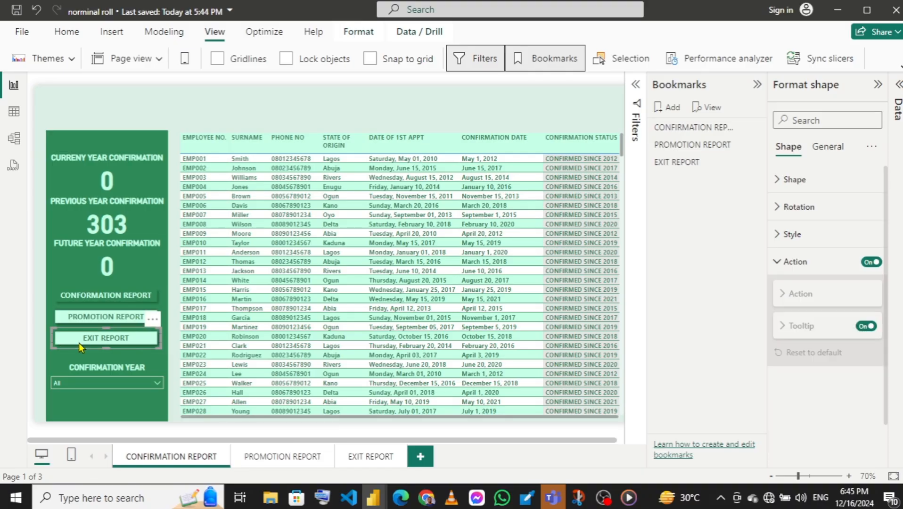
click(873, 263)
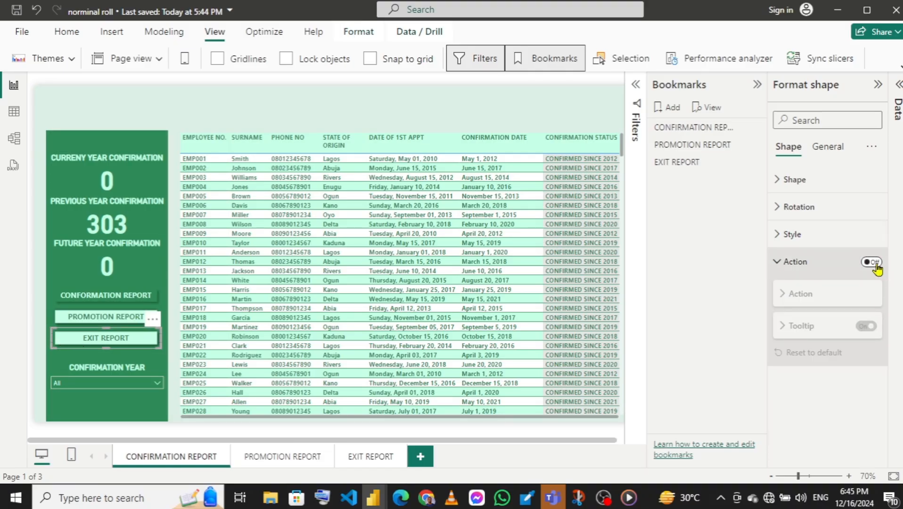
click(874, 263)
click(800, 333)
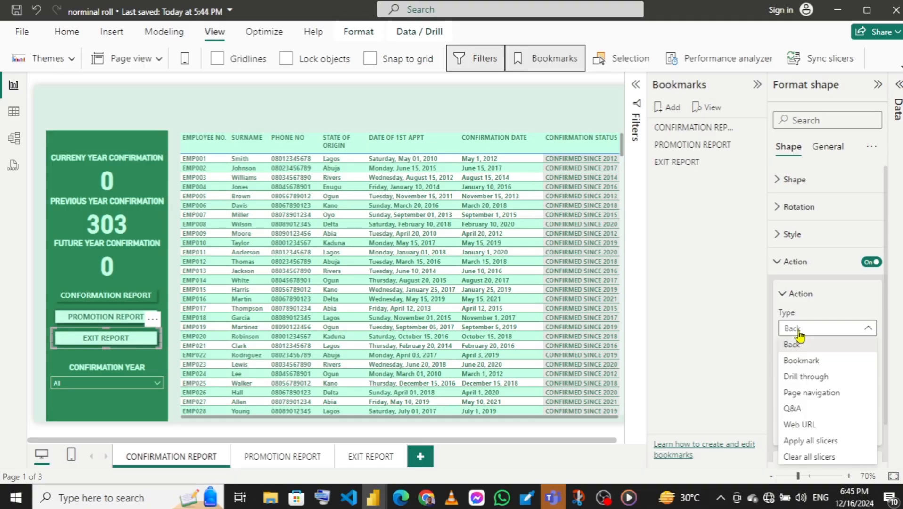
click(807, 362)
click(821, 364)
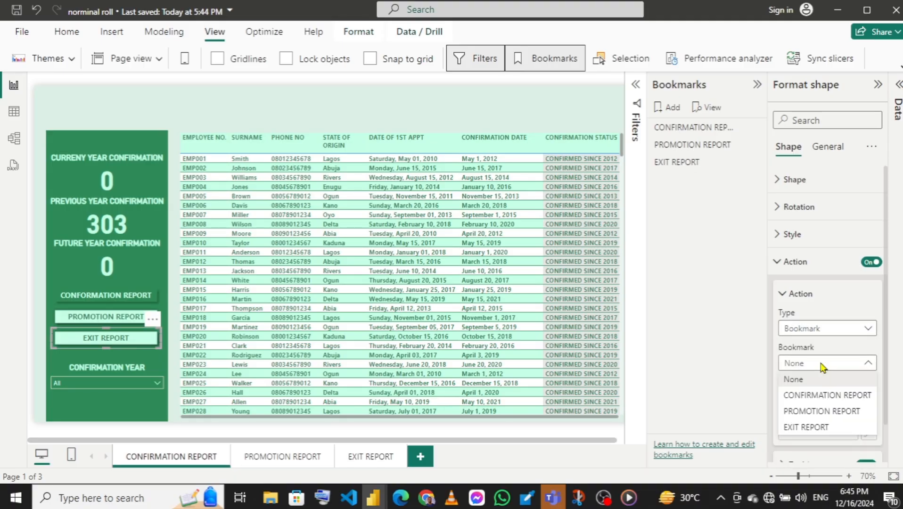
click(805, 428)
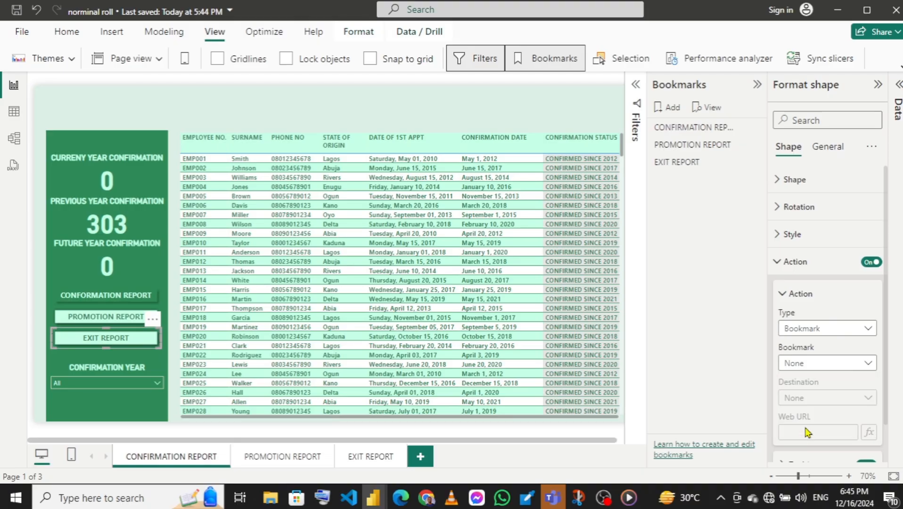
Test the PROMOTION REPORT button on the confirmation page by following its bookmark link.
click(93, 299)
click(94, 300)
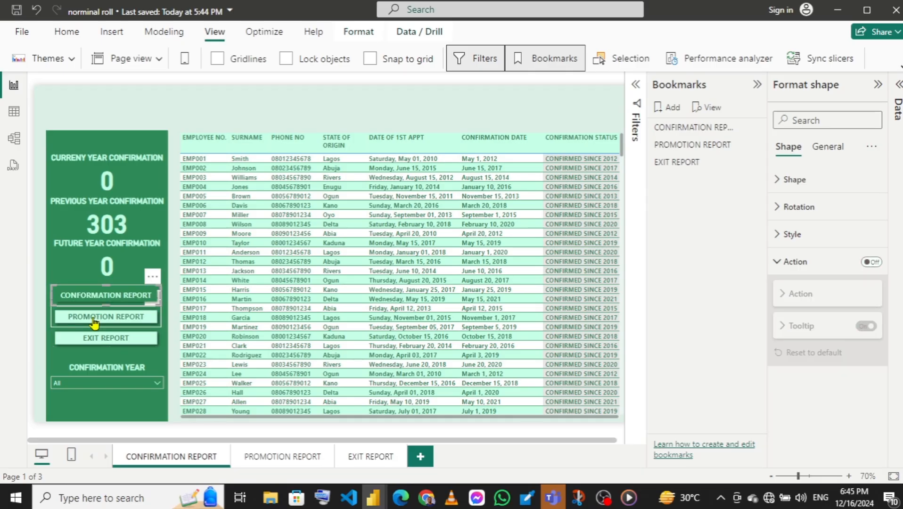
ctrl+click(94, 319)
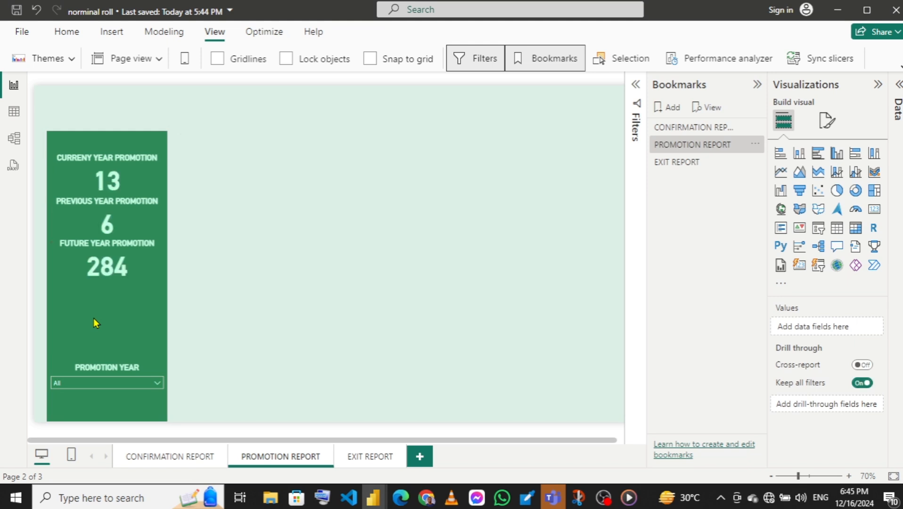
Copy the three navigation buttons from the confirmation page onto the promotion report and exit report pages.
click(160, 460)
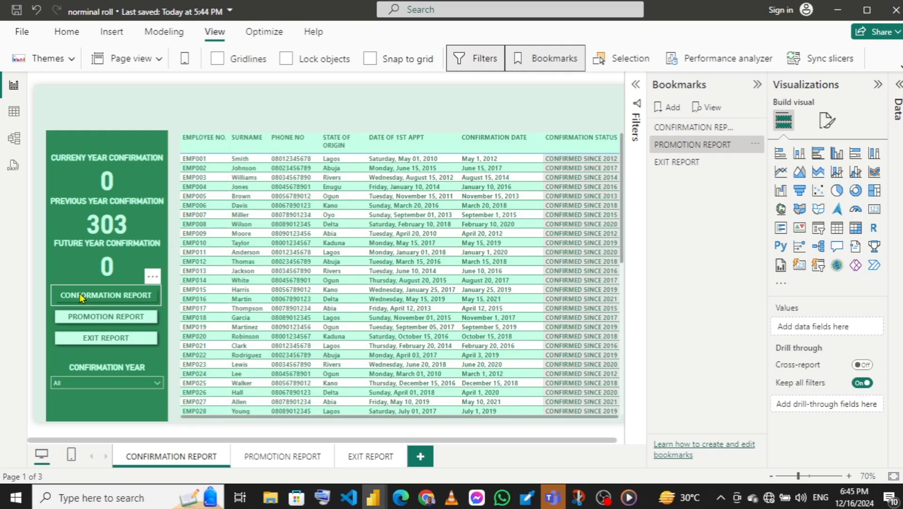
click(80, 297)
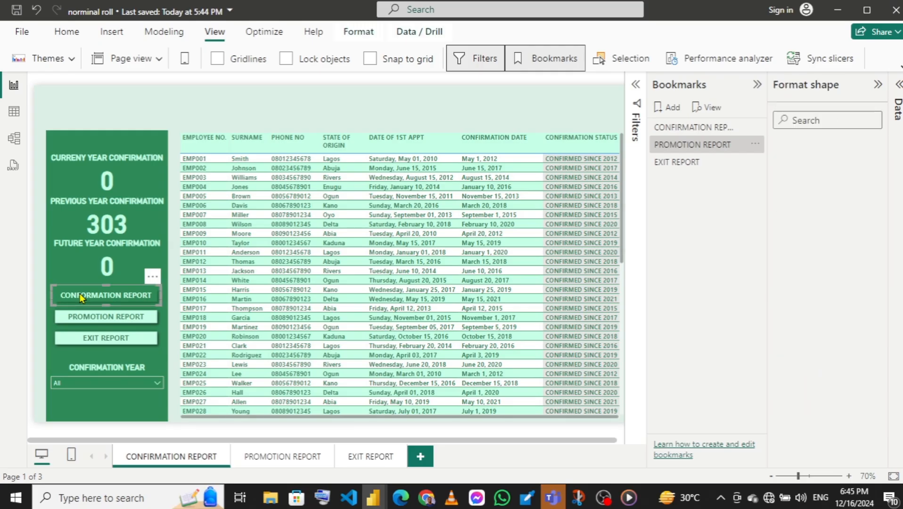
click(81, 320)
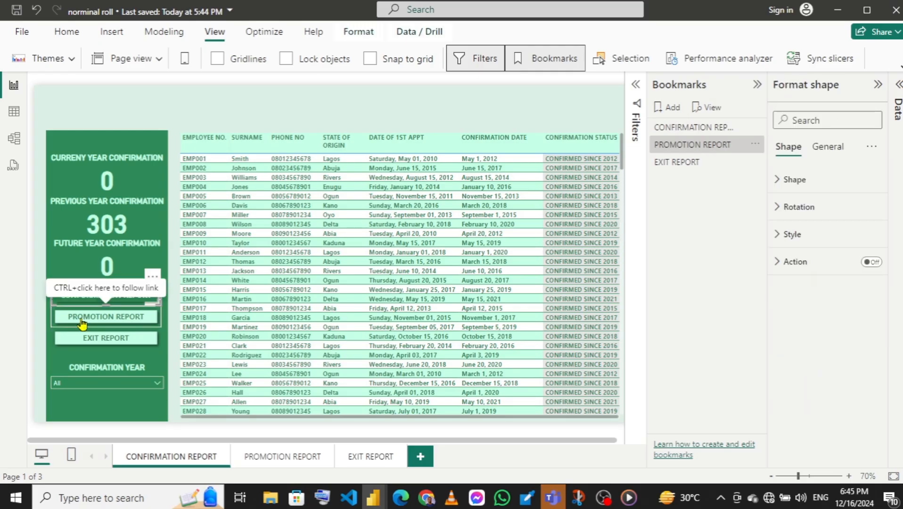
click(81, 343)
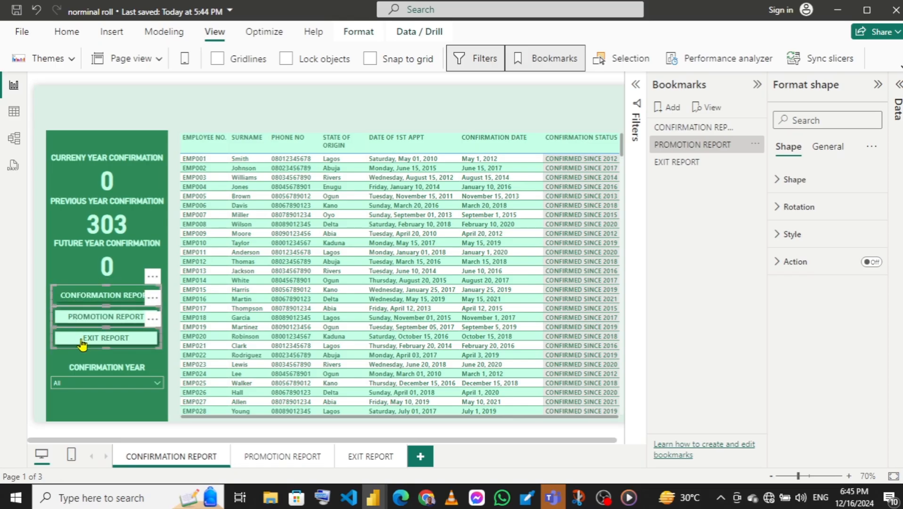
click(290, 458)
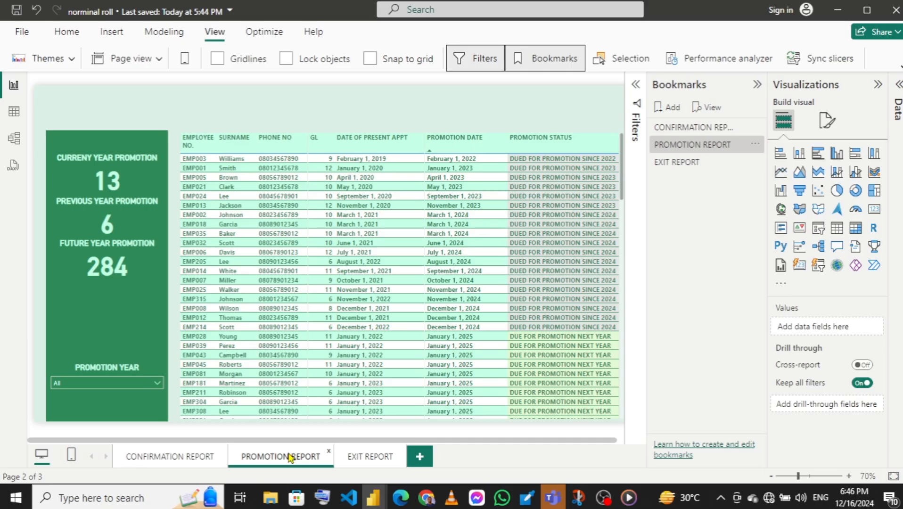
key(ctrl+v)
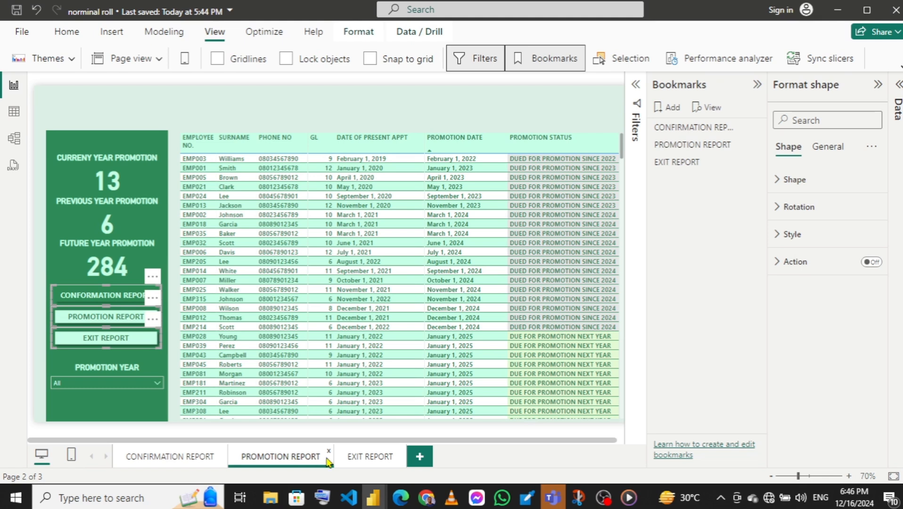
click(372, 457)
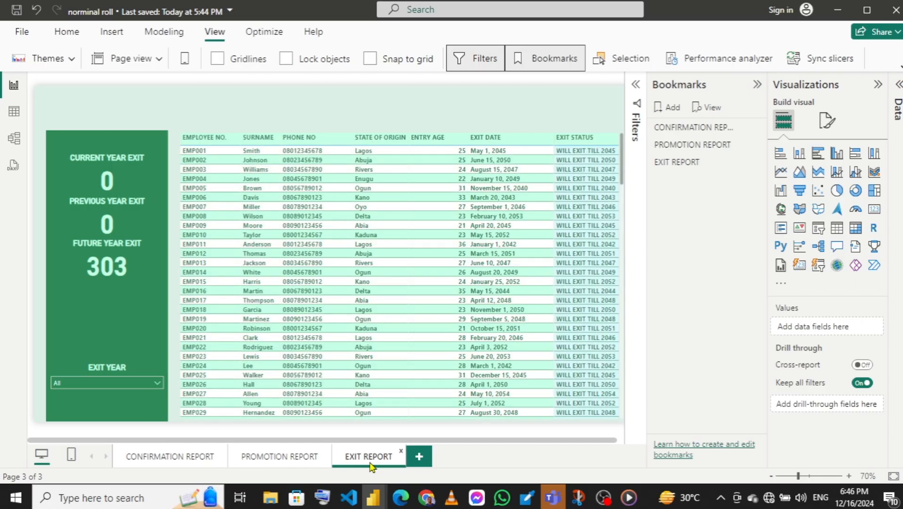
key(ctrl+v)
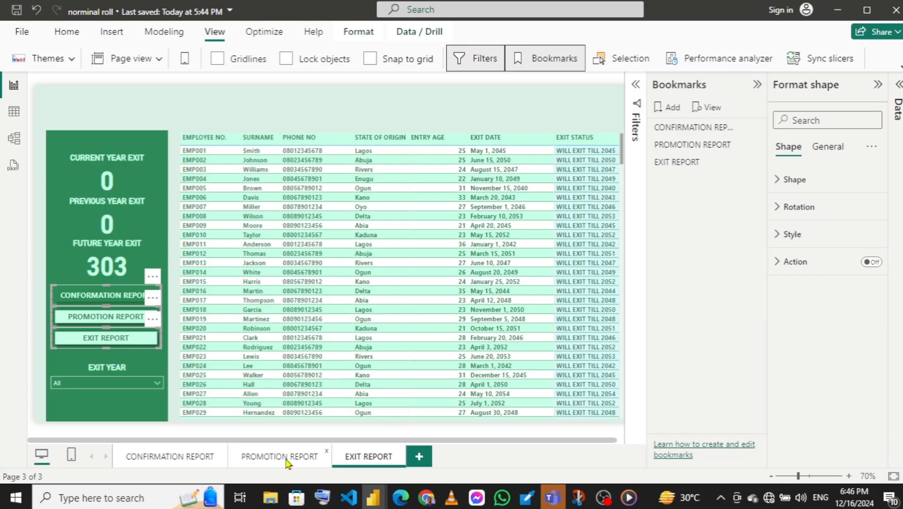
Test the pasted navigation buttons on the promotion report page and go back to the confirmation page.
click(286, 459)
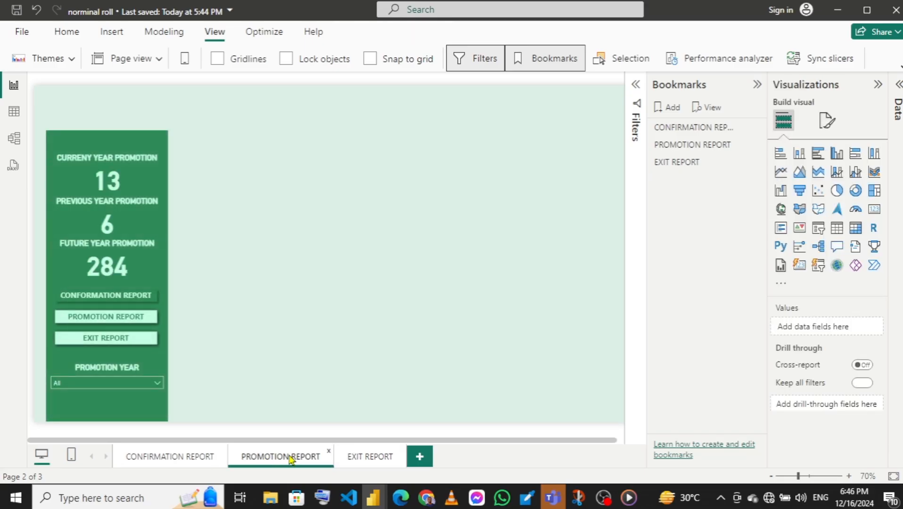
ctrl+click(80, 317)
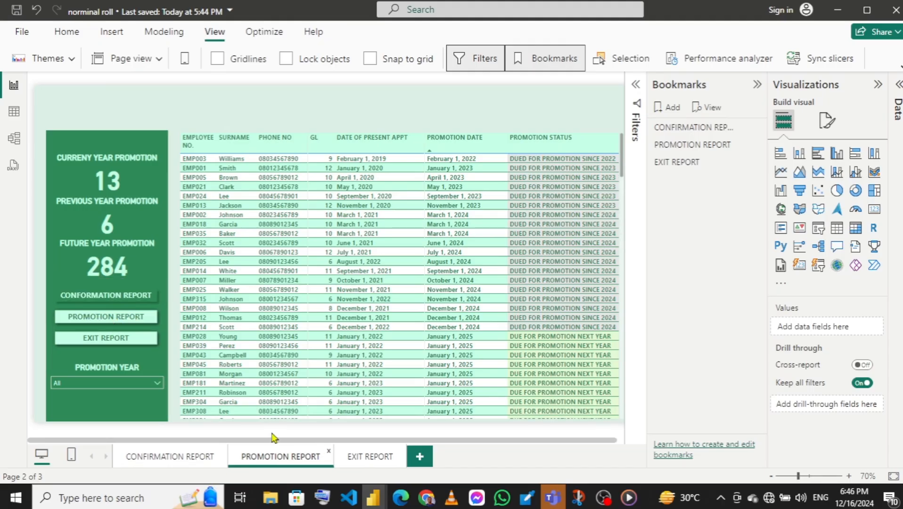
click(94, 297)
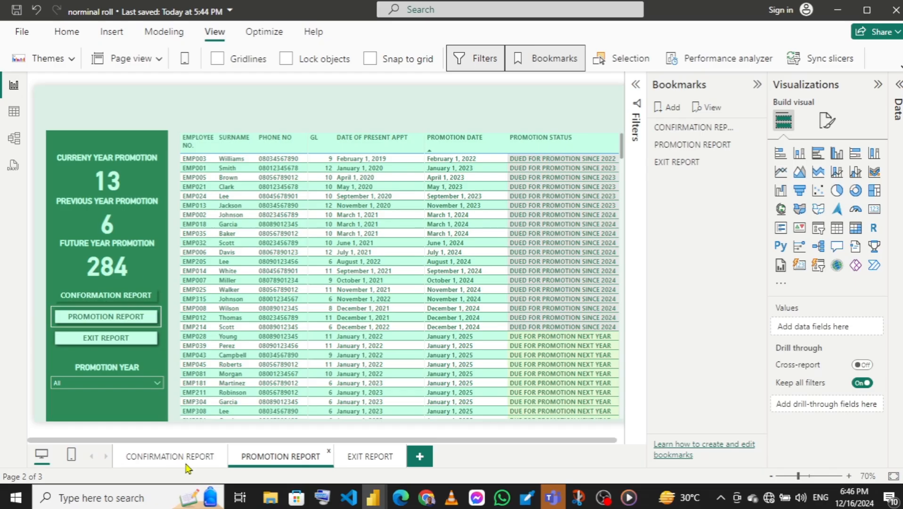
click(158, 457)
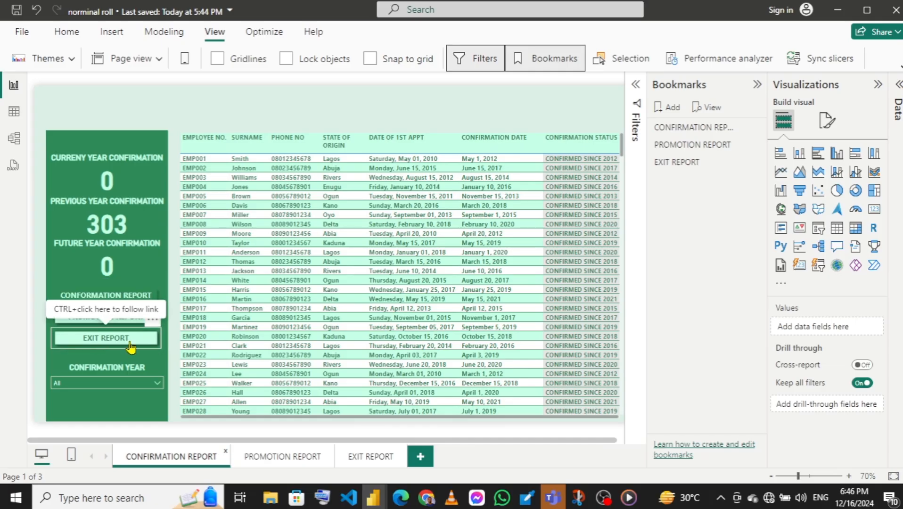
On the promotion report page, apply the CONFORMATION REPORT button's formatting to the PROMOTION REPORT button with Format Painter.
click(290, 457)
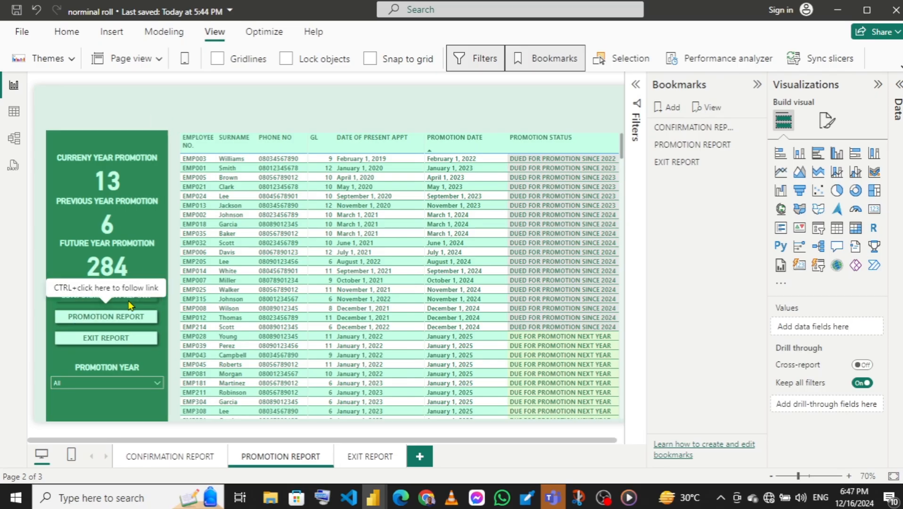
click(127, 305)
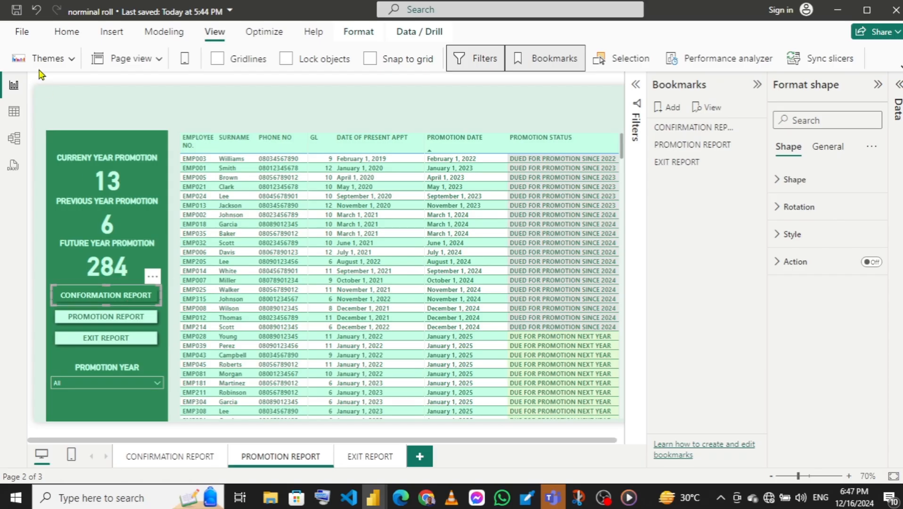
click(62, 34)
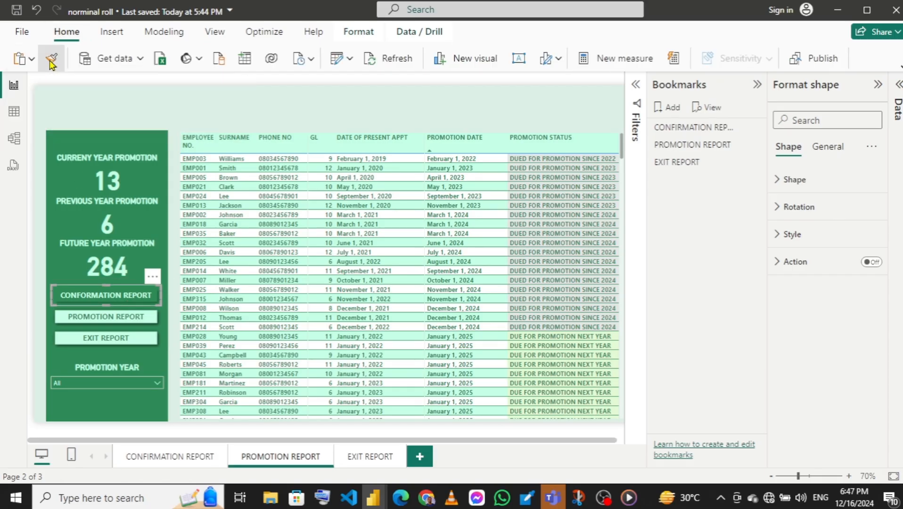
click(51, 60)
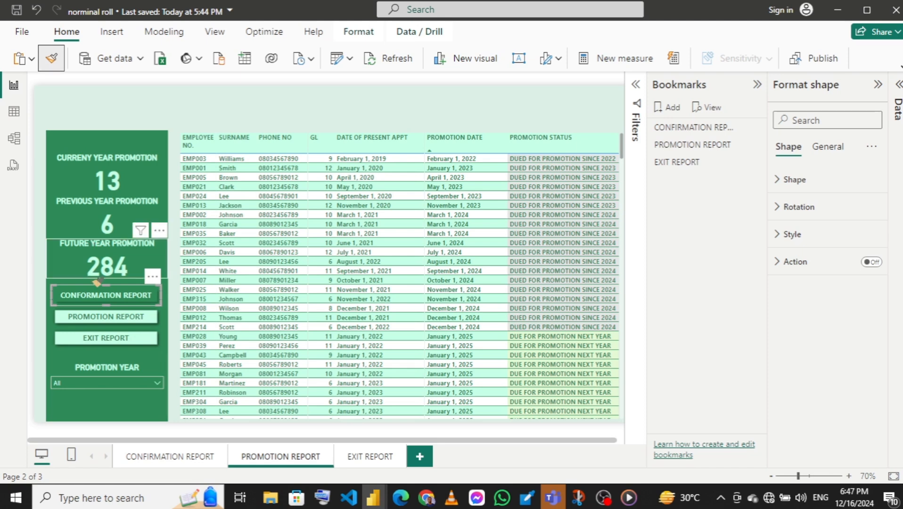
click(86, 318)
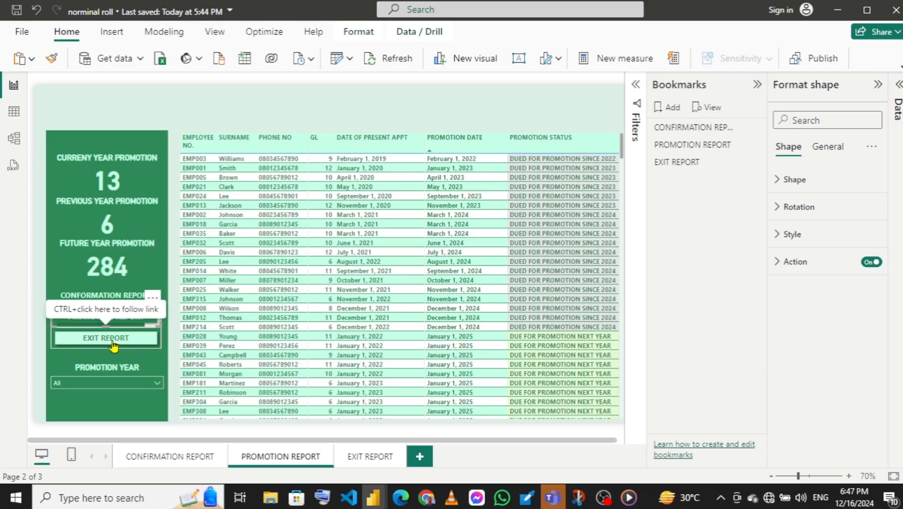
Apply the EXIT REPORT button's formatting to the CONFORMATION REPORT button with Format Painter.
click(53, 58)
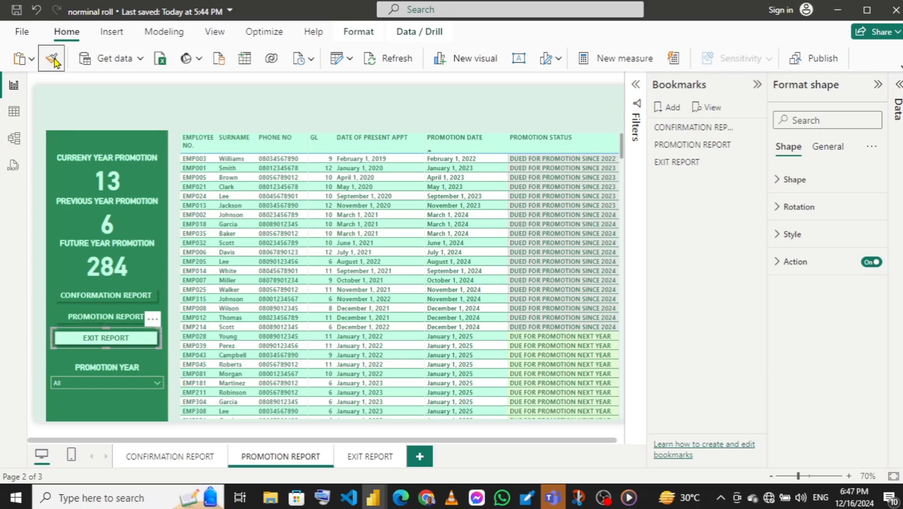
click(98, 296)
click(96, 295)
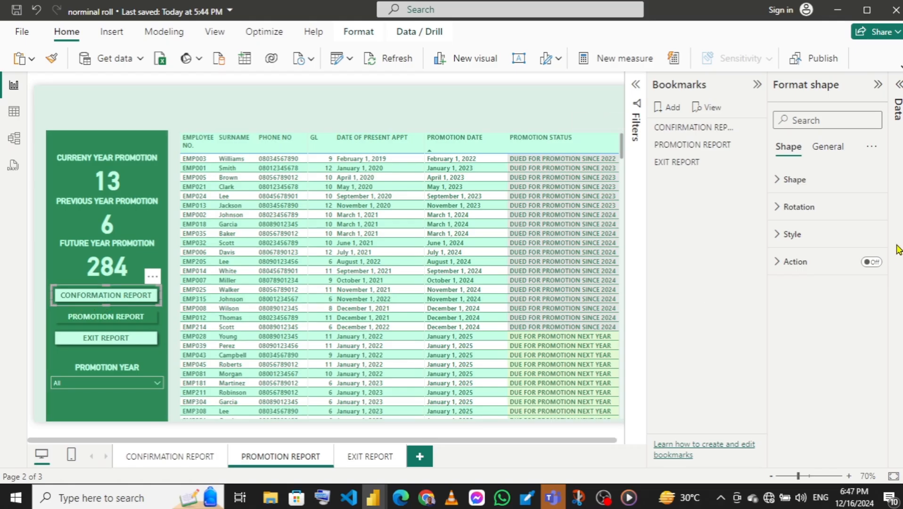
On the promotion report page, enable the CONFORMATION REPORT button's action as a Bookmark action linked to the CONFIRMATION REPORT bookmark.
click(872, 262)
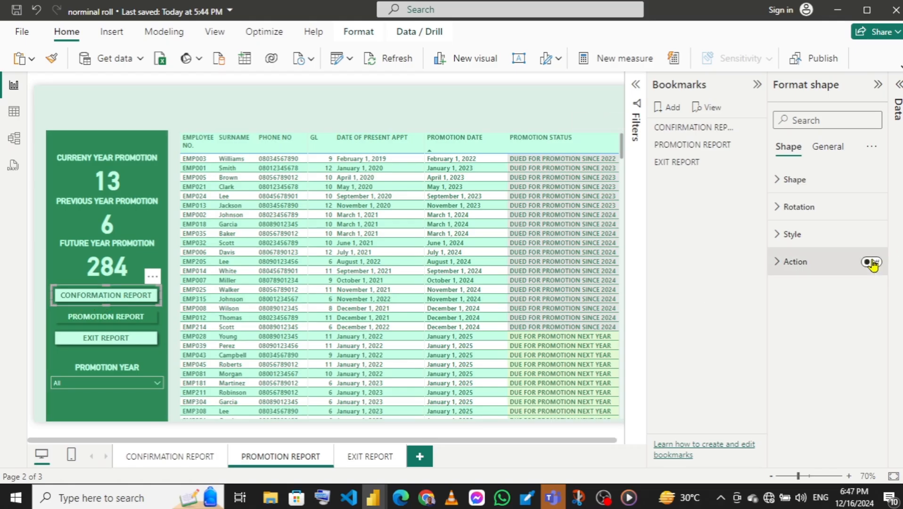
click(783, 263)
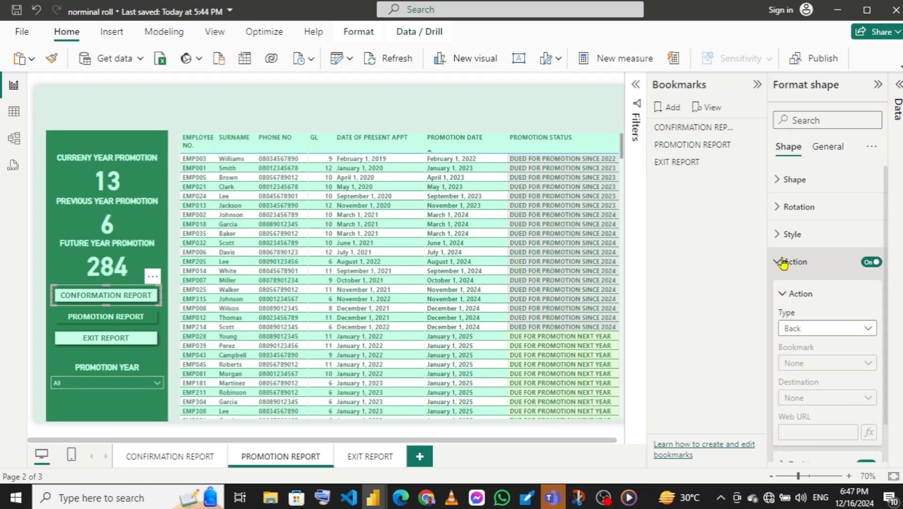
click(813, 329)
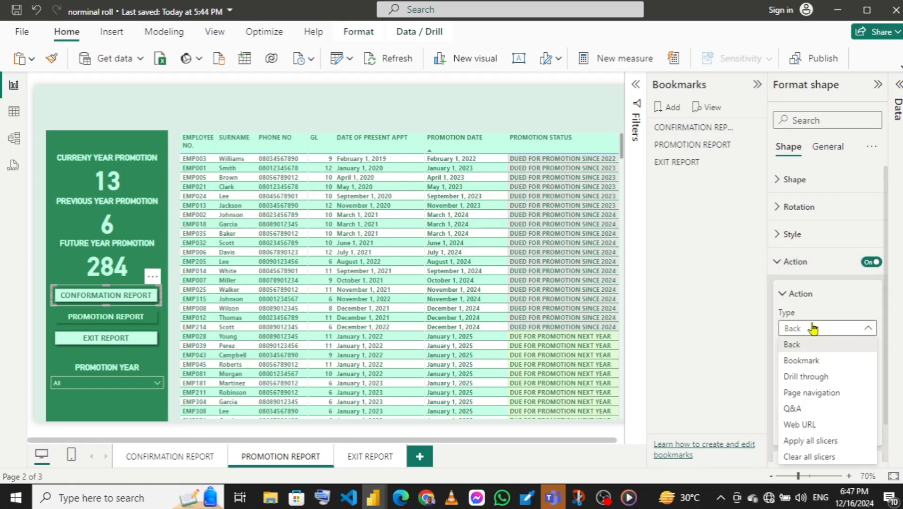
click(811, 361)
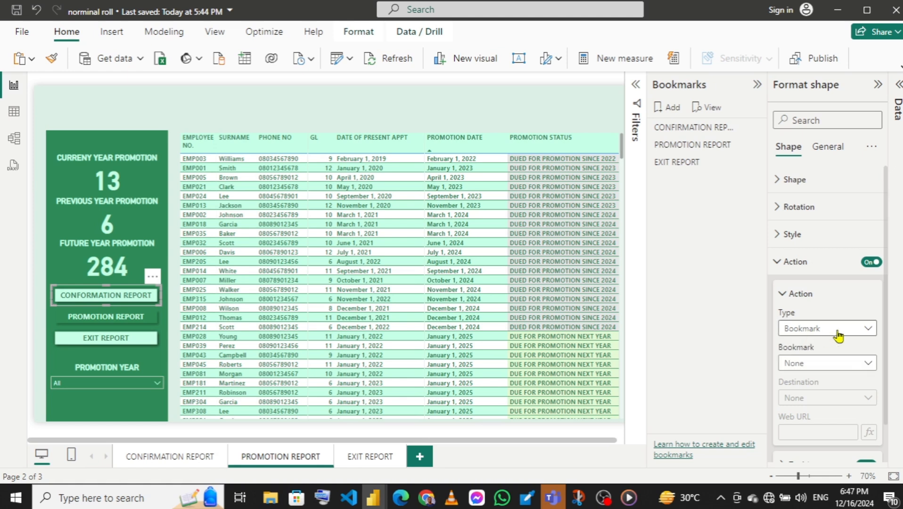
click(787, 366)
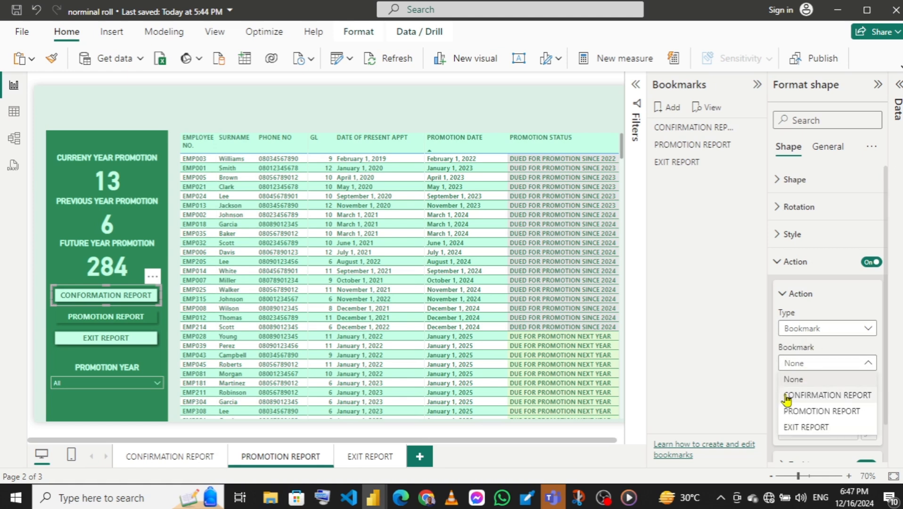
click(813, 396)
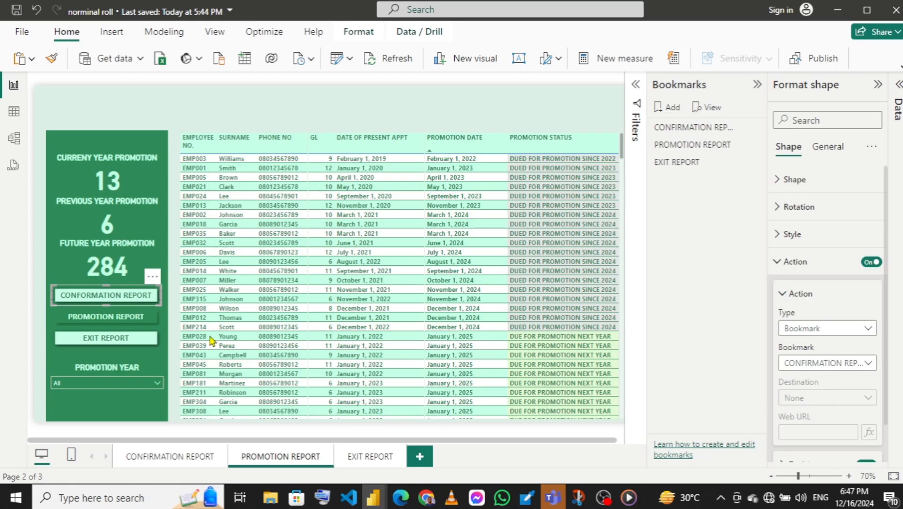
Check the EXIT REPORT button's bookmark link and turn off the action of the promotion page's PROMOTION REPORT button.
click(100, 341)
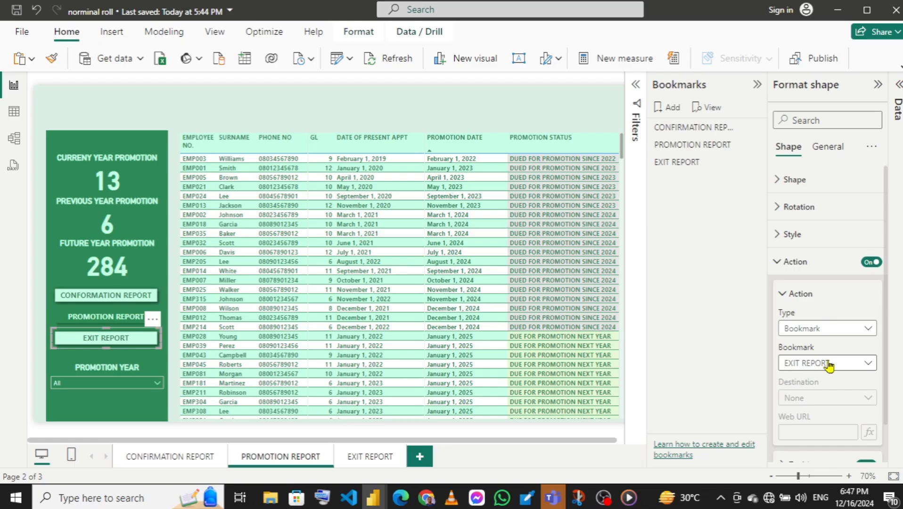
click(91, 320)
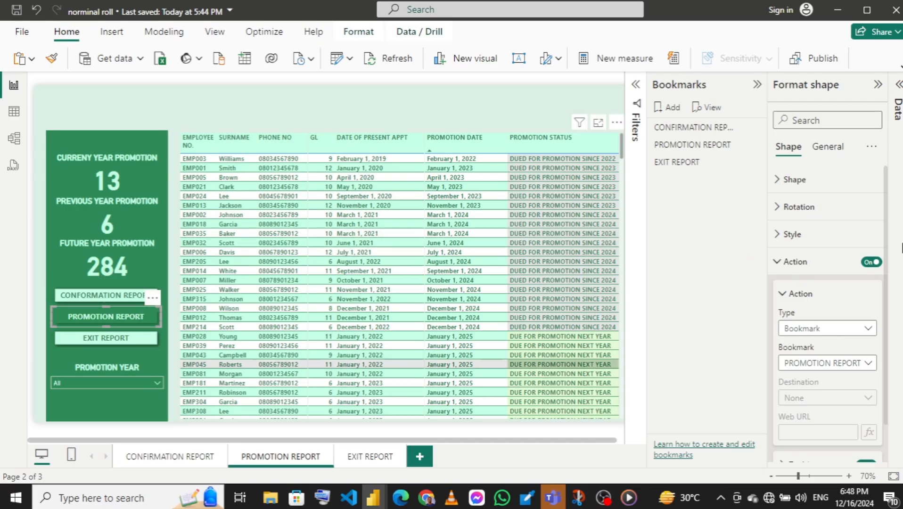
click(871, 263)
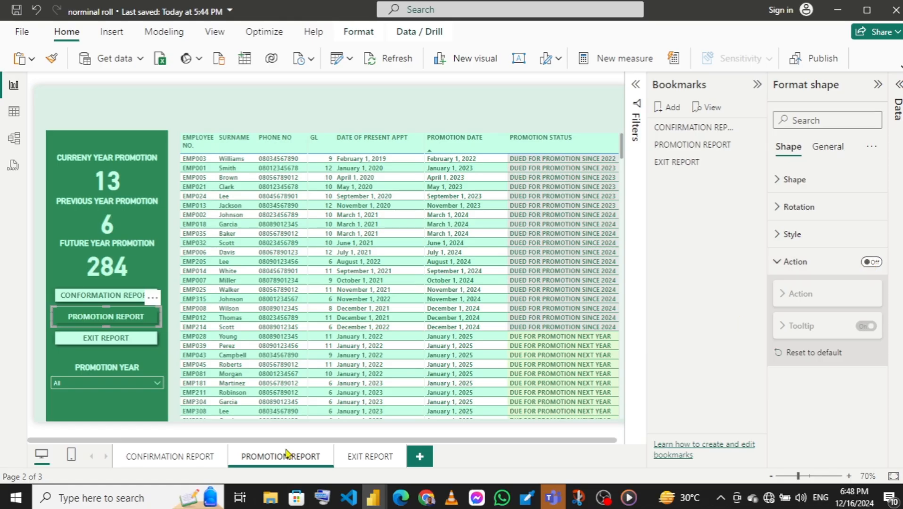
On the exit report page, apply the CONFORMATION REPORT button's formatting to the EXIT REPORT button with Format Painter.
click(364, 458)
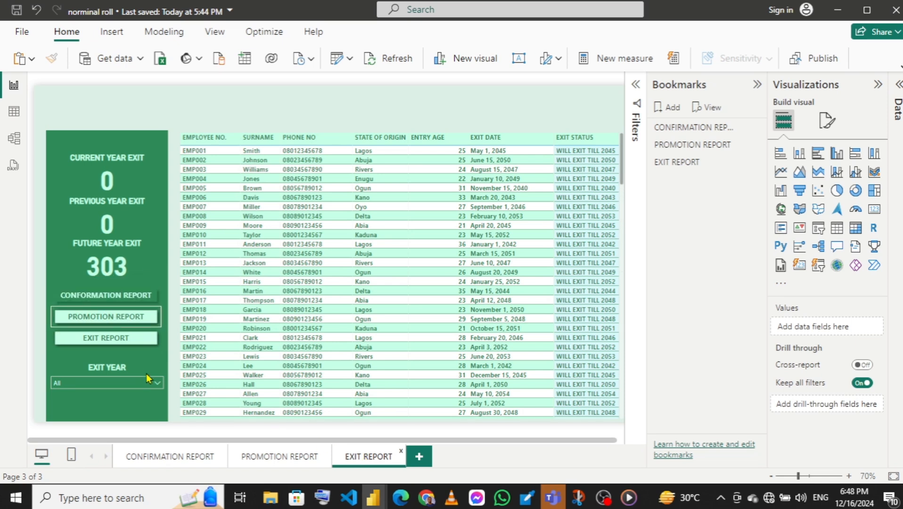
click(95, 300)
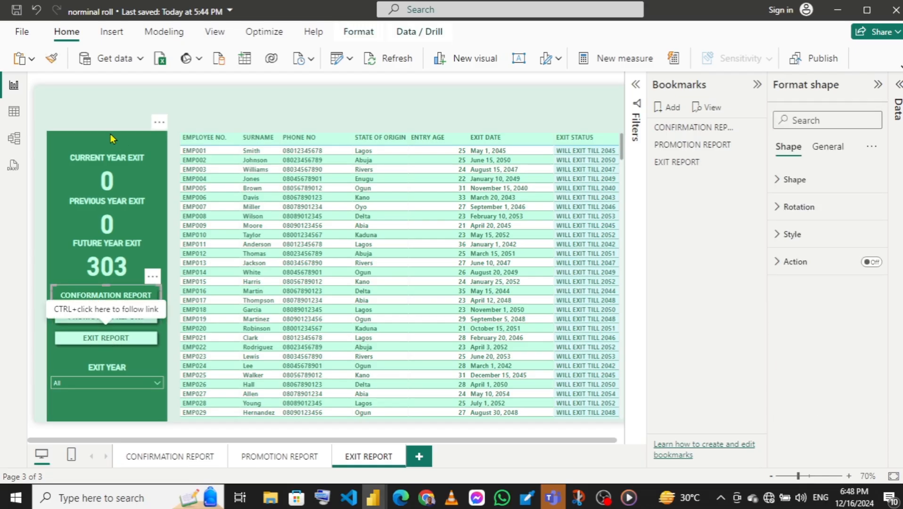
click(51, 58)
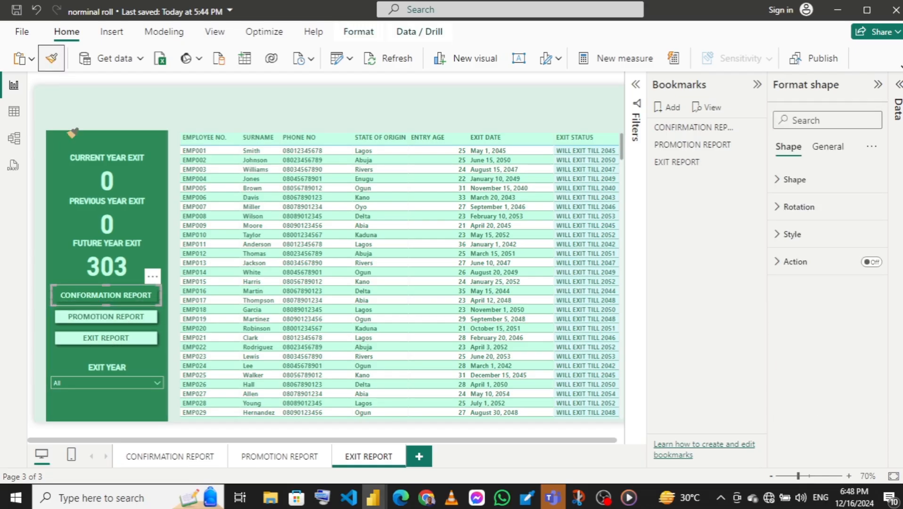
click(76, 334)
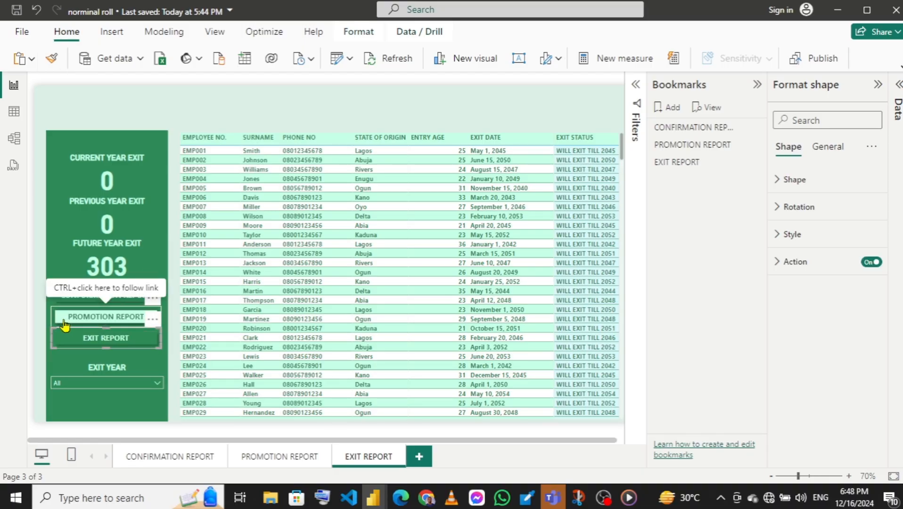
Apply the PROMOTION REPORT button's formatting to the CONFORMATION REPORT button with Format Painter on the exit report page.
click(64, 325)
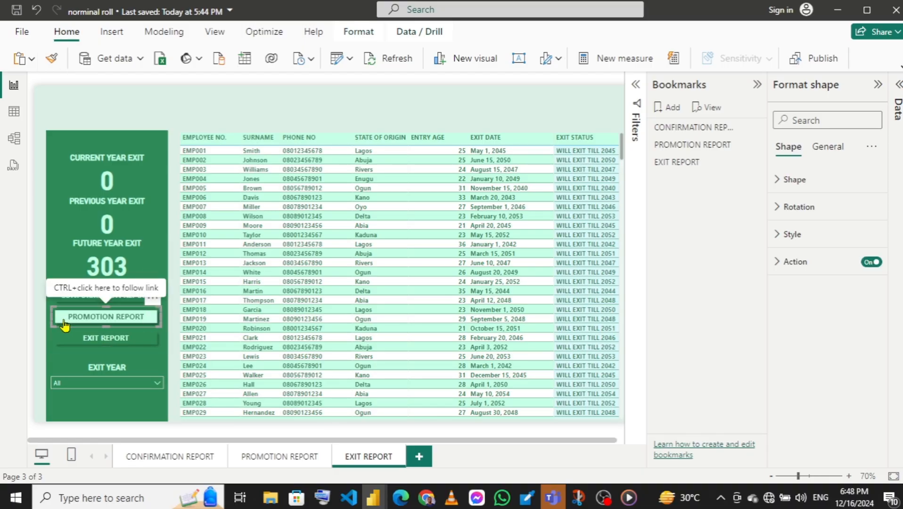
click(53, 62)
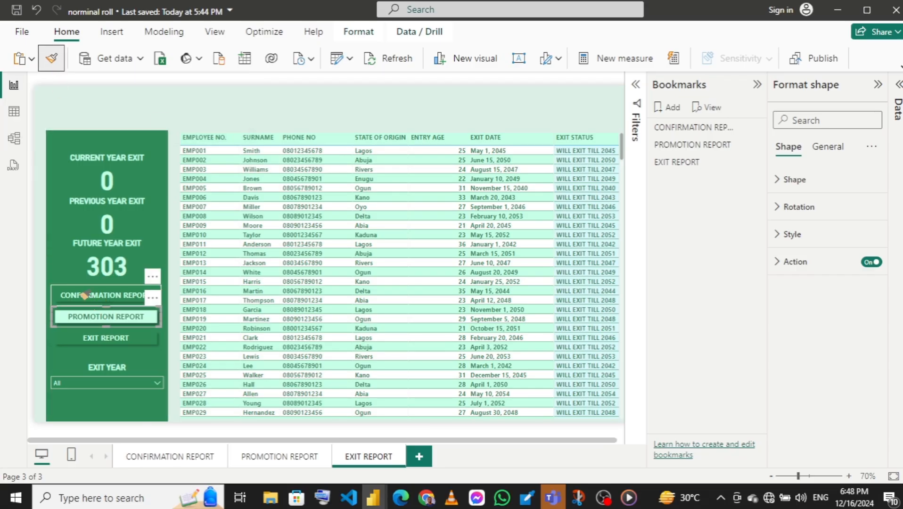
click(84, 295)
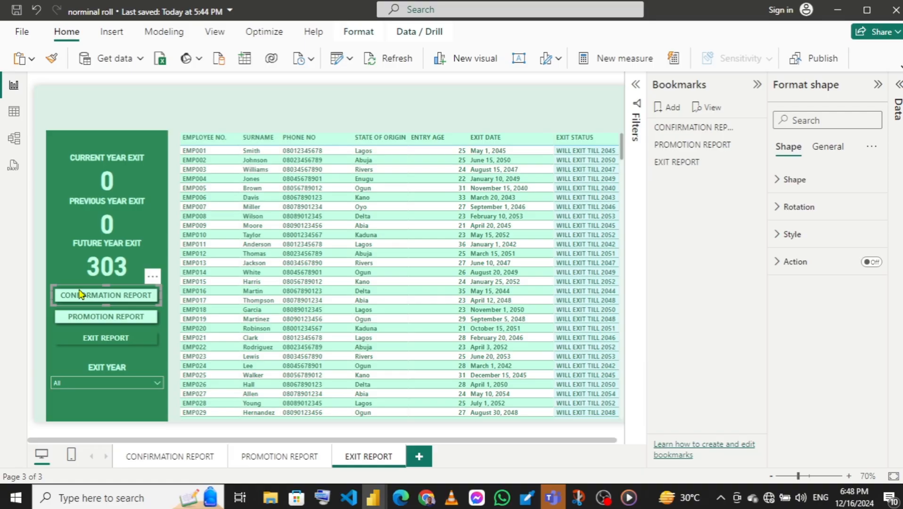
click(215, 108)
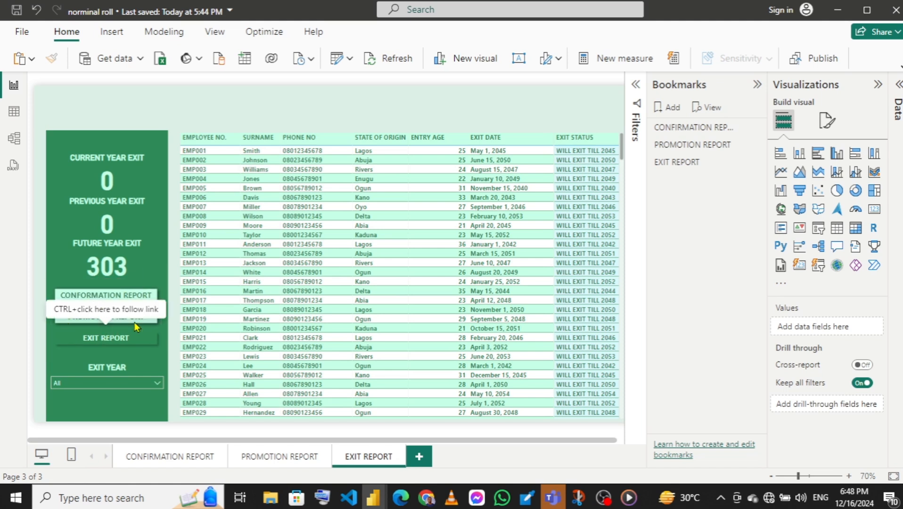
Turn off the EXIT REPORT button's action on the exit report page and check the PROMOTION REPORT button's action.
click(103, 349)
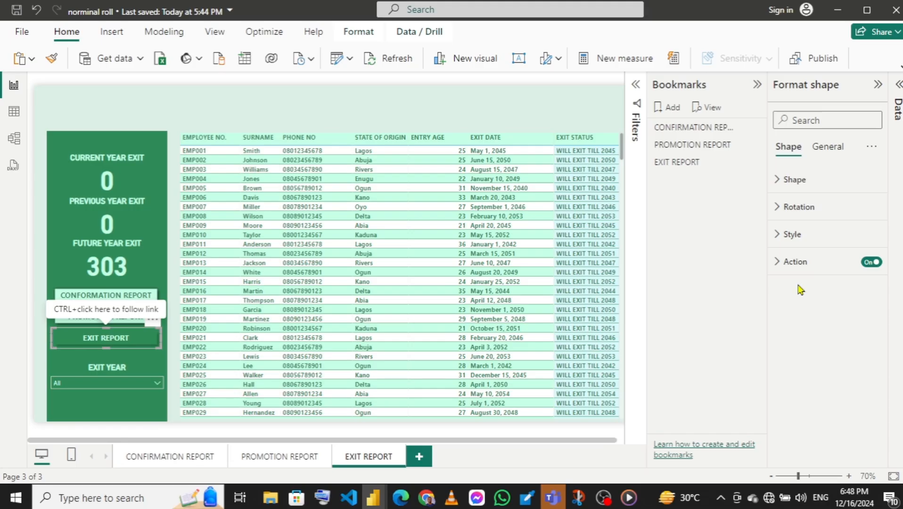
click(873, 263)
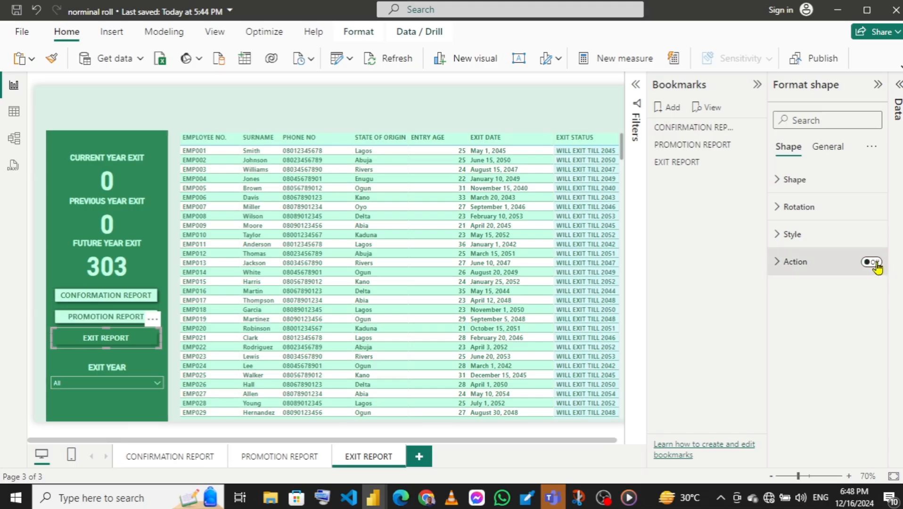
click(109, 318)
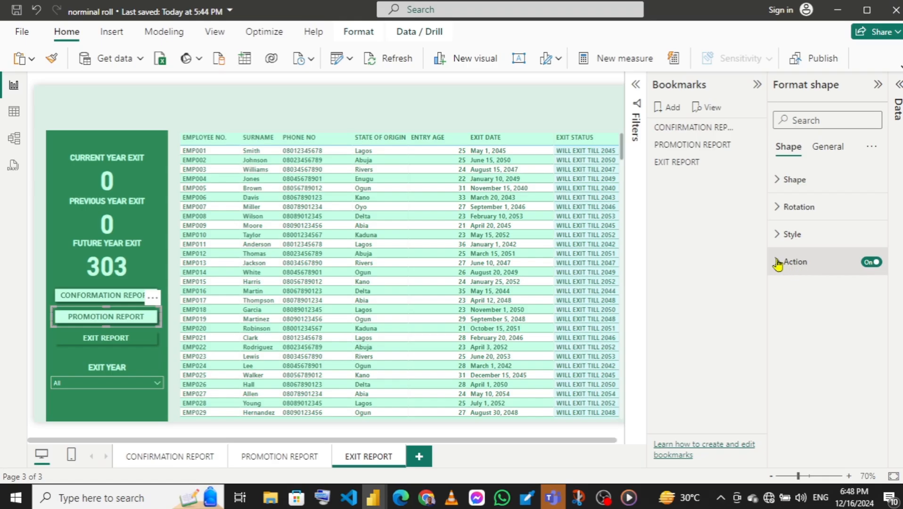
Enable the exit page's CONFORMATION REPORT button action with type Bookmark and link it to the CONFIRMATION REPORT bookmark.
click(108, 302)
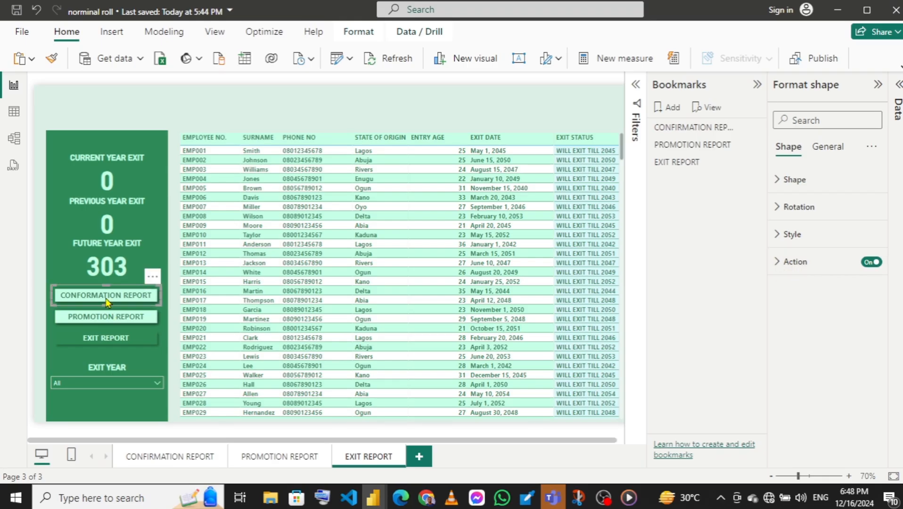
click(868, 264)
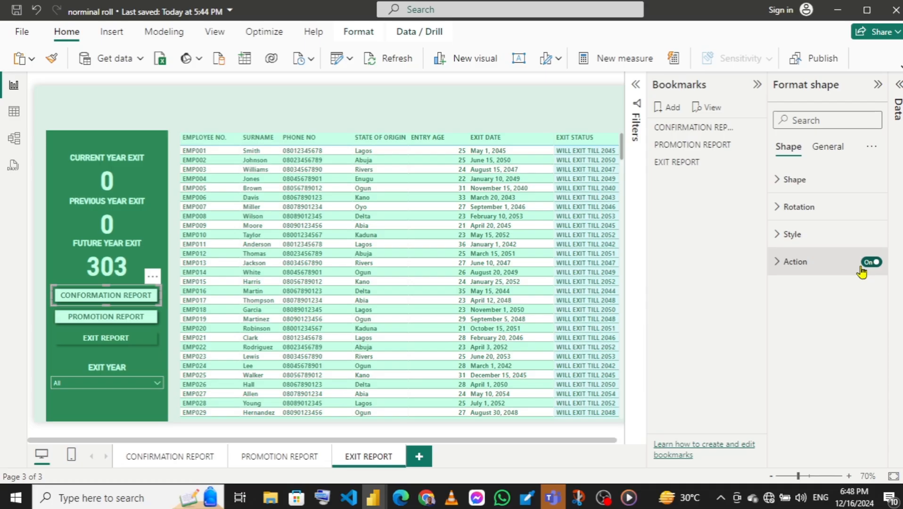
click(790, 264)
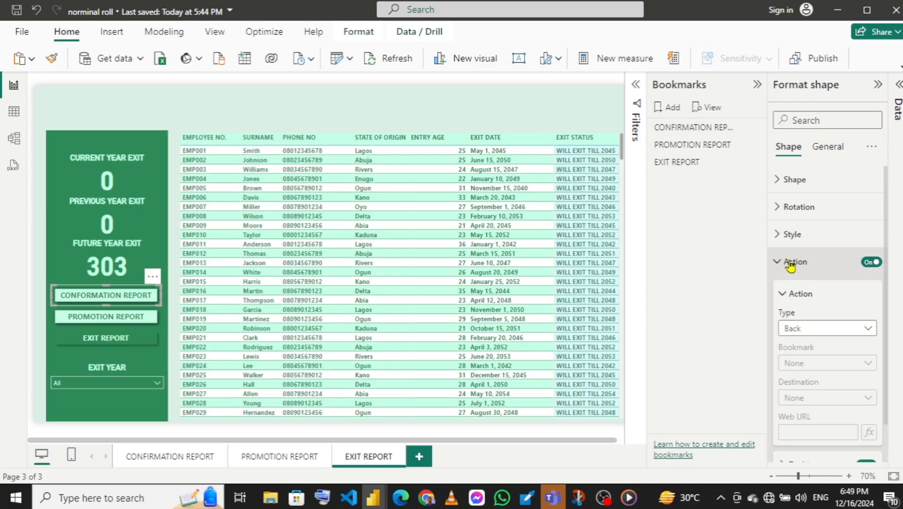
click(815, 334)
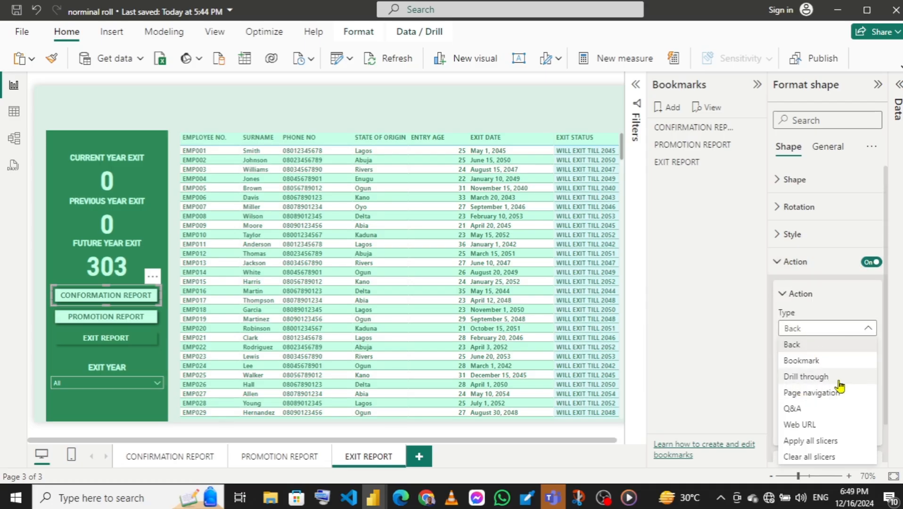
click(795, 351)
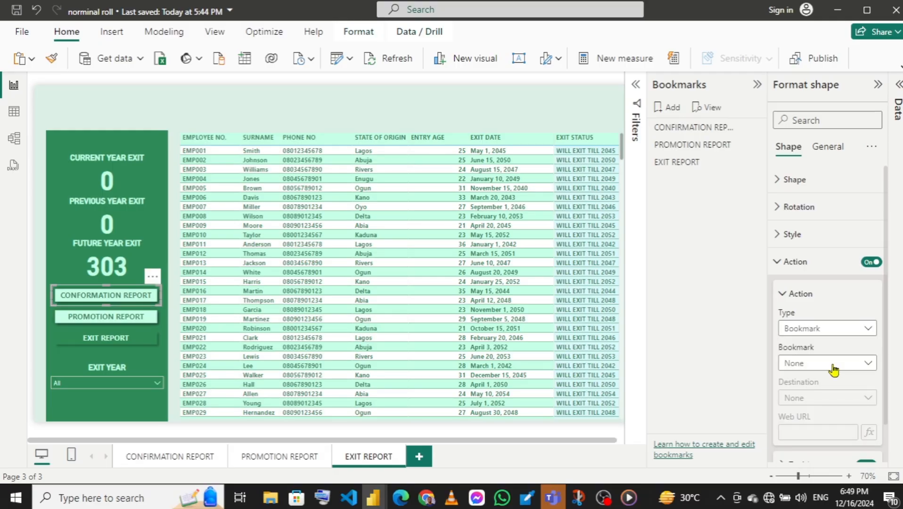
click(842, 367)
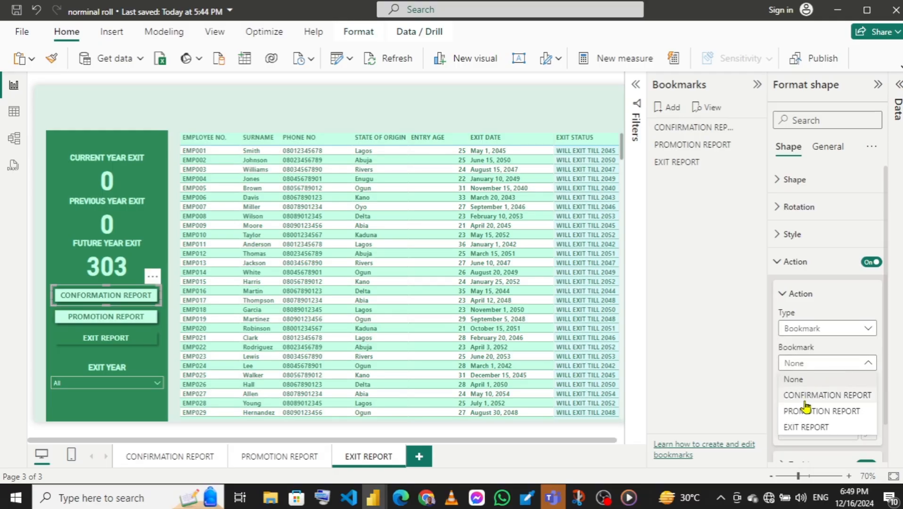
click(830, 400)
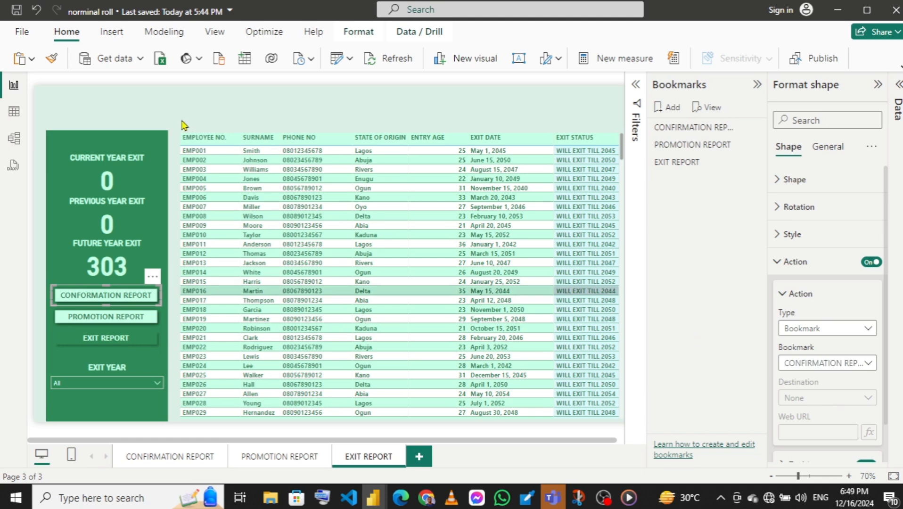
click(272, 116)
Collapse the Bookmarks and Visualizations panes and test the navigation buttons from the exit page to the confirmation and promotion pages.
click(753, 89)
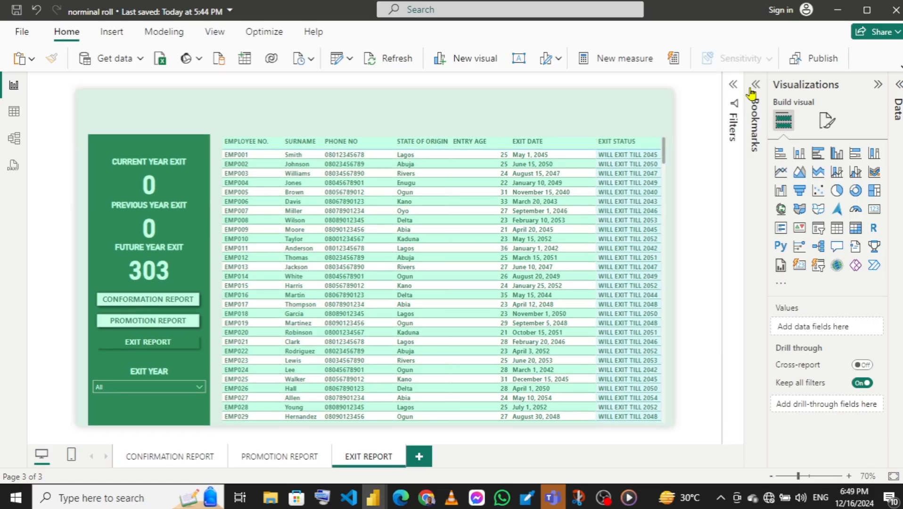
click(875, 89)
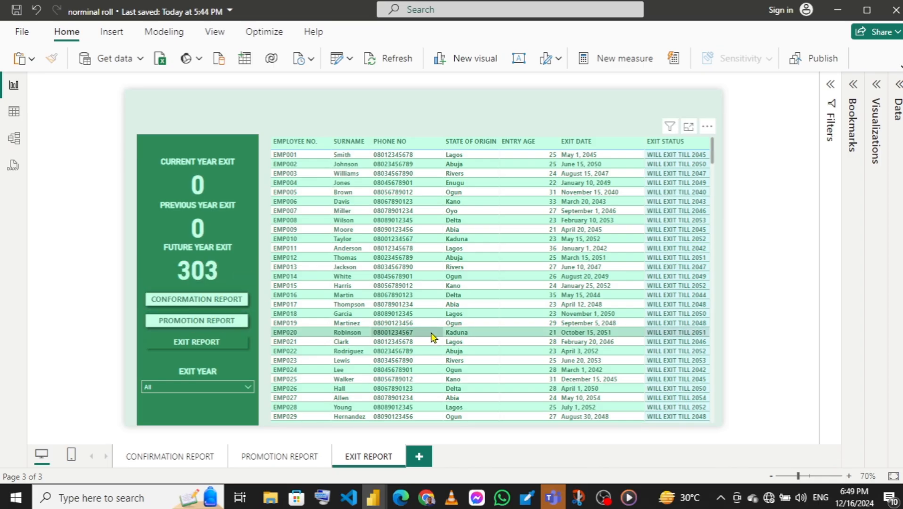
ctrl+click(186, 306)
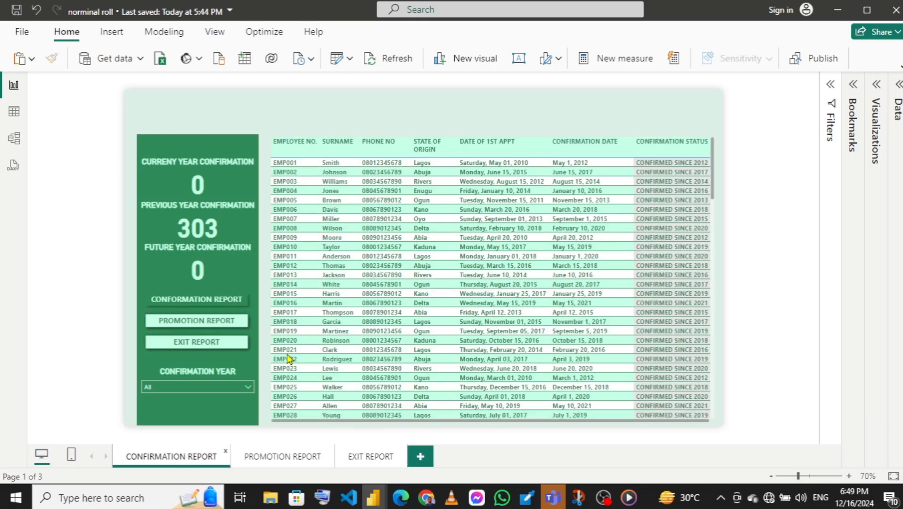
ctrl+click(196, 323)
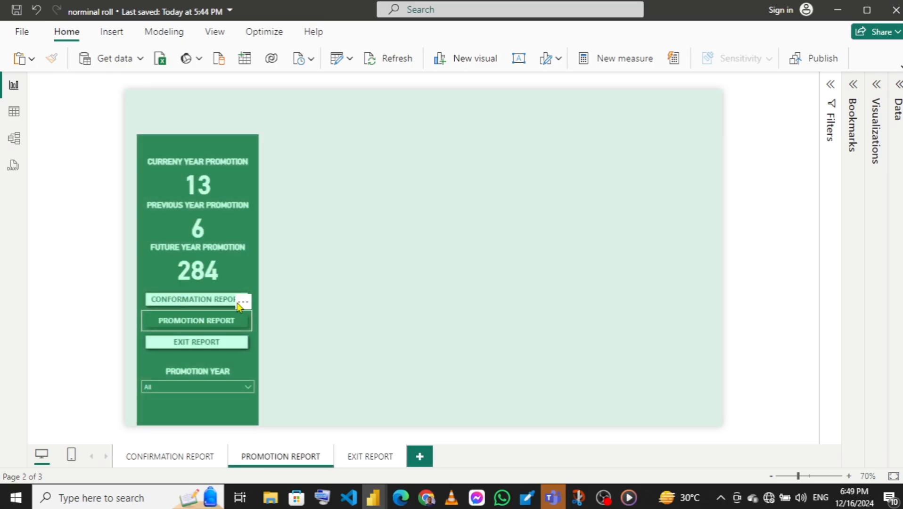